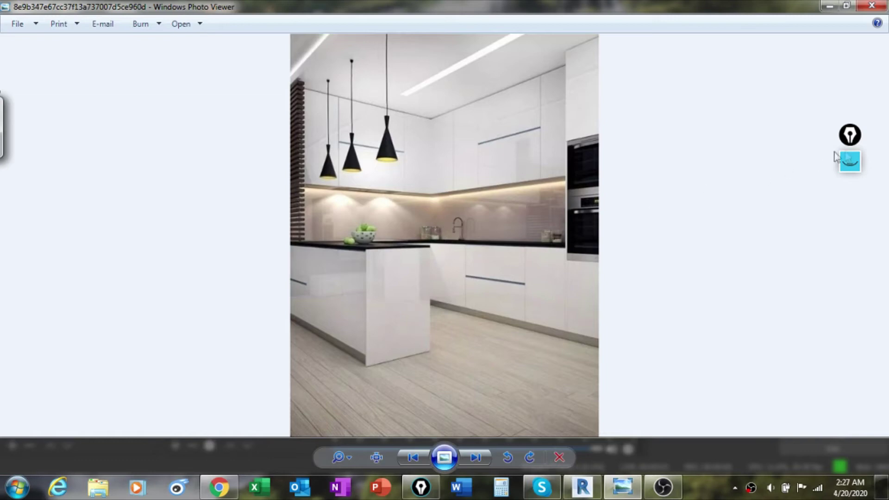
# Clear the old drawings and circle the kitchen's ceiling light strip in black.
pyautogui.moveTo(850, 161)
pyautogui.mouseDown()
pyautogui.moveTo(139, 157)
pyautogui.moveTo(108, 142)
pyautogui.mouseUp()
pyautogui.click(107, 140)
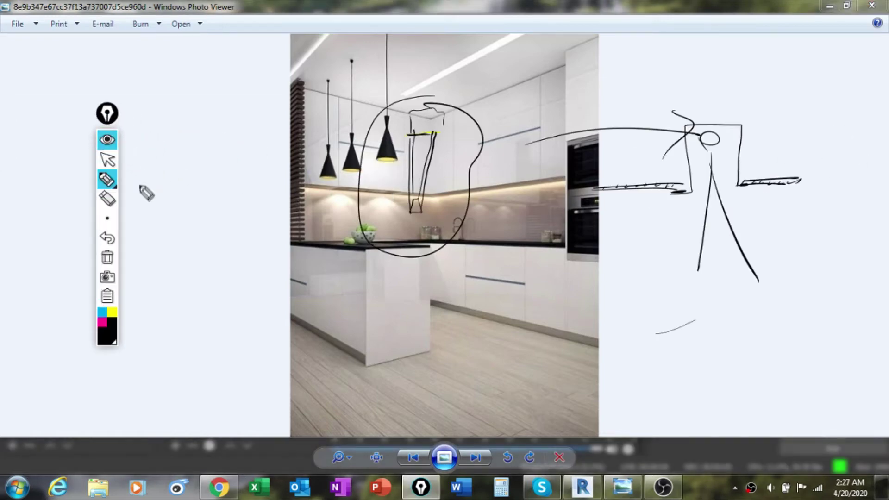
pyautogui.click(115, 254)
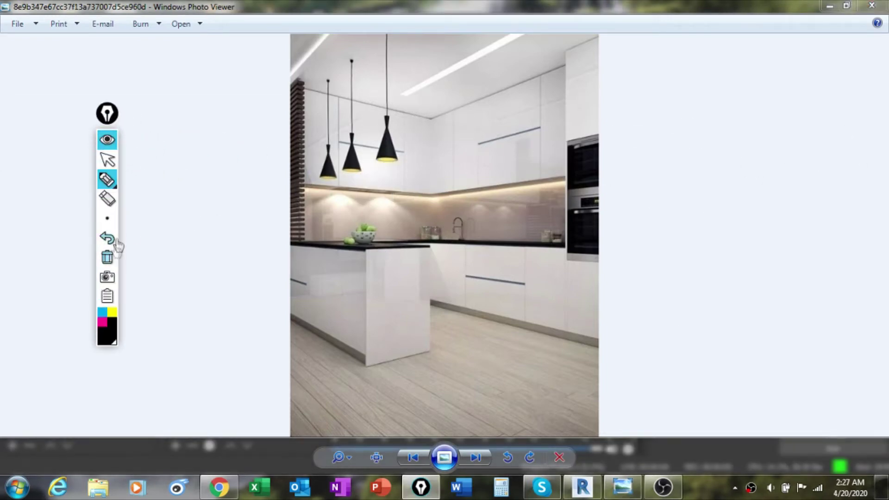
pyautogui.moveTo(493, 35)
pyautogui.mouseDown()
pyautogui.moveTo(428, 65)
pyautogui.moveTo(530, 43)
pyautogui.moveTo(473, 35)
pyautogui.mouseUp()
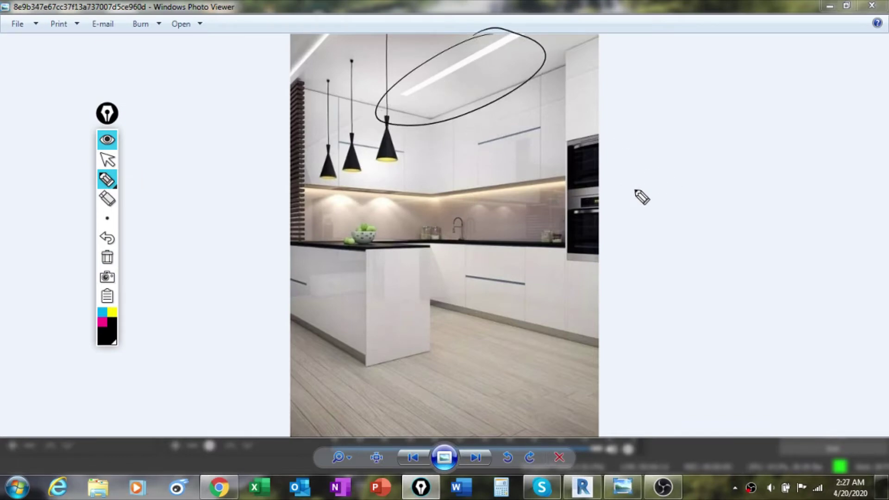
# Draw a hatched dark-grey ceiling line to the right of the photo.
pyautogui.click(113, 342)
pyautogui.click(150, 335)
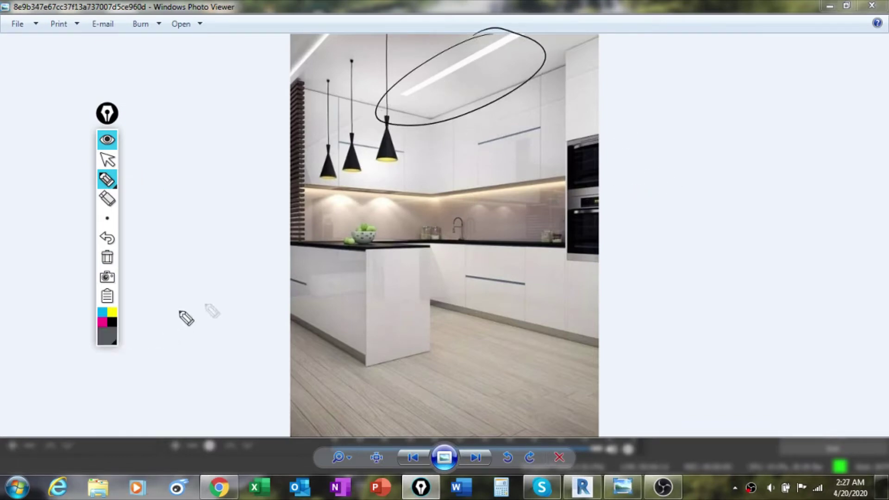
pyautogui.moveTo(627, 179)
pyautogui.mouseDown()
pyautogui.moveTo(713, 181)
pyautogui.moveTo(728, 193)
pyautogui.moveTo(647, 185)
pyautogui.moveTo(735, 187)
pyautogui.mouseUp()
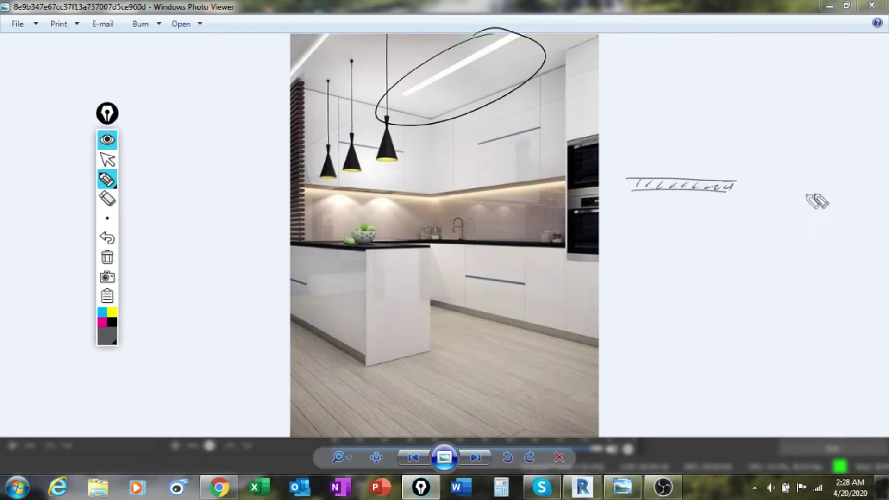
pyautogui.moveTo(817, 184)
pyautogui.mouseDown()
pyautogui.moveTo(870, 184)
pyautogui.moveTo(834, 194)
pyautogui.moveTo(880, 190)
pyautogui.mouseUp()
pyautogui.moveTo(785, 202); pyautogui.dragTo(696, 211)
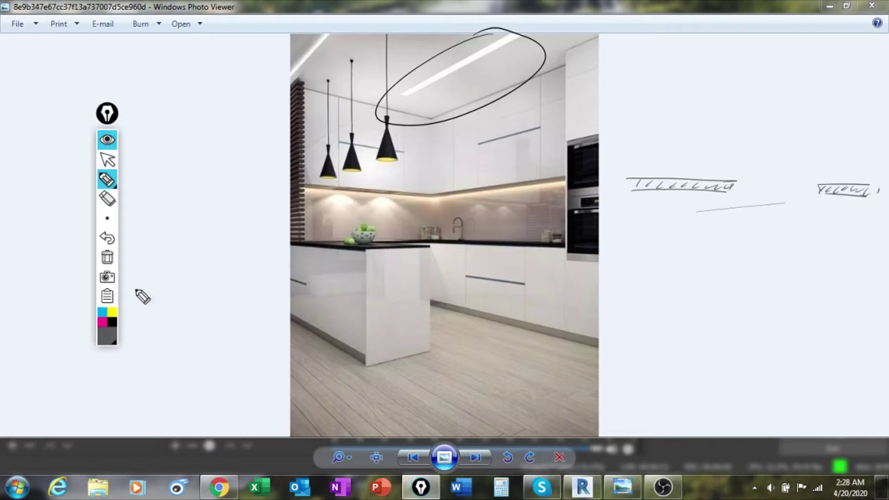
# Sketch a black recessed box in the ceiling with a curved fixture hanging inside.
pyautogui.click(112, 322)
pyautogui.moveTo(719, 197)
pyautogui.mouseDown()
pyautogui.moveTo(737, 191)
pyautogui.moveTo(739, 118)
pyautogui.moveTo(787, 107)
pyautogui.moveTo(808, 146)
pyautogui.moveTo(813, 196)
pyautogui.mouseUp()
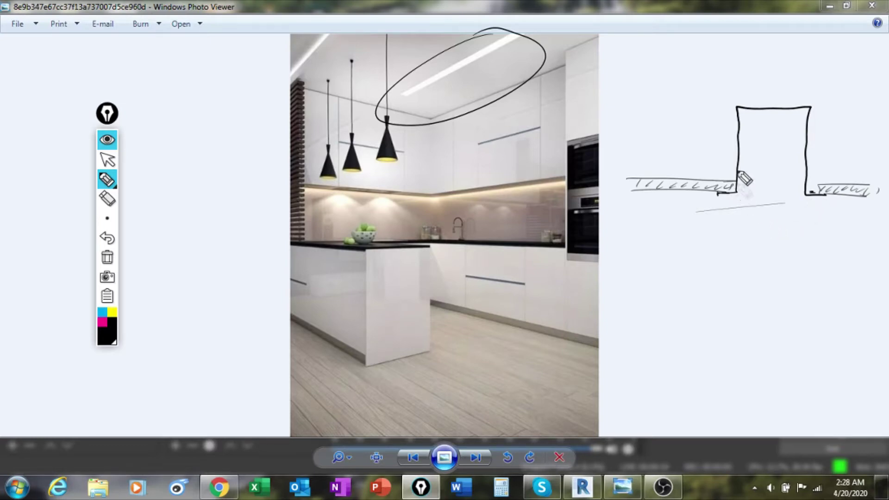
pyautogui.moveTo(764, 118); pyautogui.dragTo(729, 323)
pyautogui.moveTo(769, 132); pyautogui.dragTo(811, 340)
pyautogui.moveTo(762, 185)
pyautogui.mouseDown()
pyautogui.moveTo(810, 313)
pyautogui.moveTo(747, 230)
pyautogui.mouseUp()
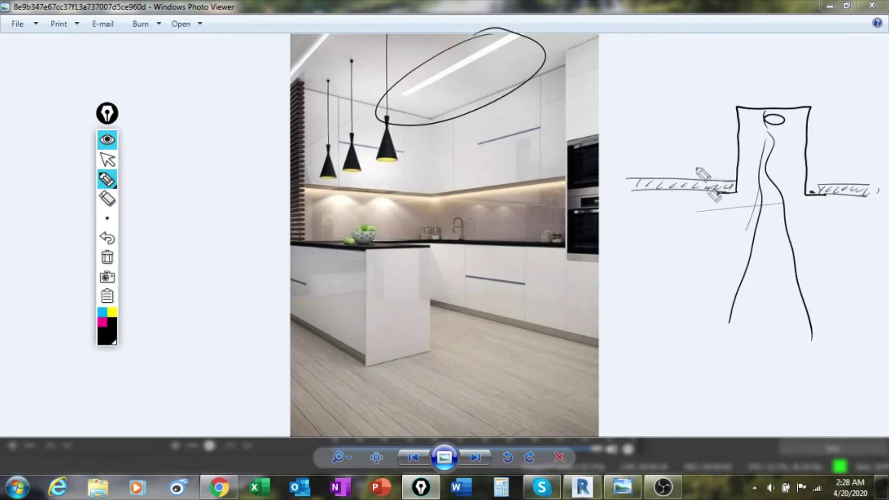
pyautogui.click(106, 321)
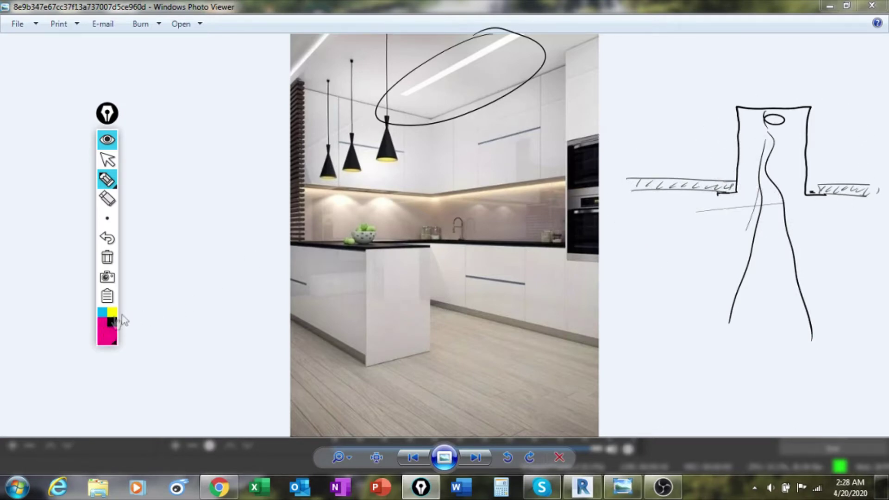
# Draw a magenta arrow along the light strip with an arrowhead at its far end.
pyautogui.moveTo(431, 108)
pyautogui.mouseDown()
pyautogui.moveTo(470, 82)
pyautogui.moveTo(542, 40)
pyautogui.mouseUp()
pyautogui.moveTo(410, 99); pyautogui.dragTo(439, 114)
pyautogui.moveTo(523, 47); pyautogui.dragTo(555, 58)
pyautogui.moveTo(531, 35); pyautogui.dragTo(539, 61)
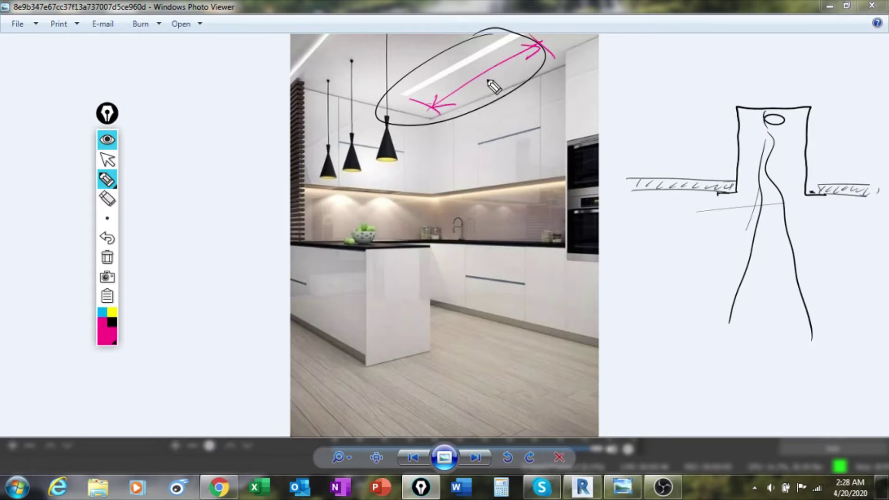
pyautogui.moveTo(686, 117); pyautogui.dragTo(724, 122)
# Link the strip to the ceiling sketch with a magenta arrow, then hide all annotations.
pyautogui.moveTo(492, 91)
pyautogui.mouseDown()
pyautogui.moveTo(482, 93)
pyautogui.moveTo(727, 107)
pyautogui.moveTo(734, 91)
pyautogui.mouseUp()
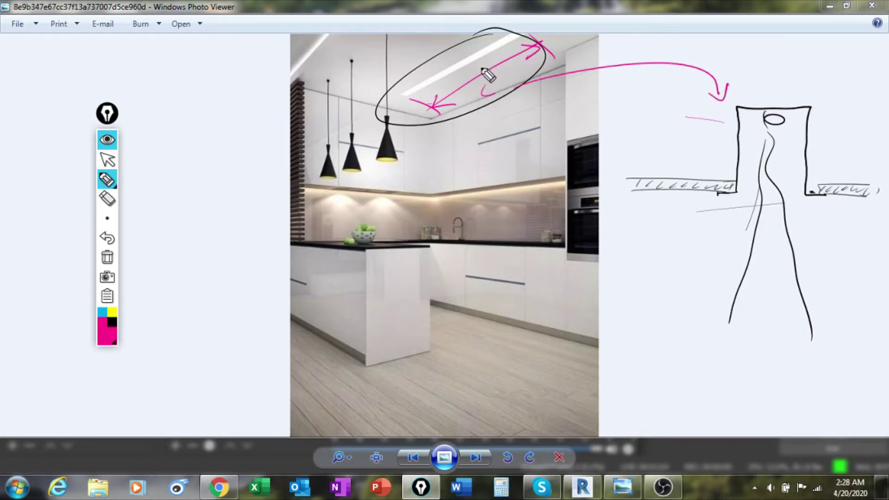
pyautogui.moveTo(499, 85)
pyautogui.mouseDown()
pyautogui.moveTo(723, 54)
pyautogui.moveTo(743, 97)
pyautogui.moveTo(761, 110)
pyautogui.moveTo(751, 110)
pyautogui.moveTo(764, 99)
pyautogui.moveTo(765, 119)
pyautogui.mouseUp()
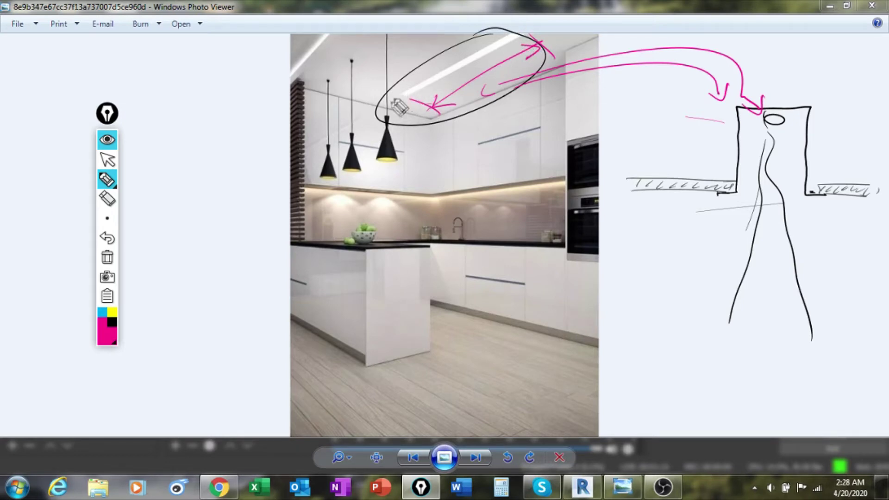
pyautogui.moveTo(461, 74); pyautogui.dragTo(509, 39)
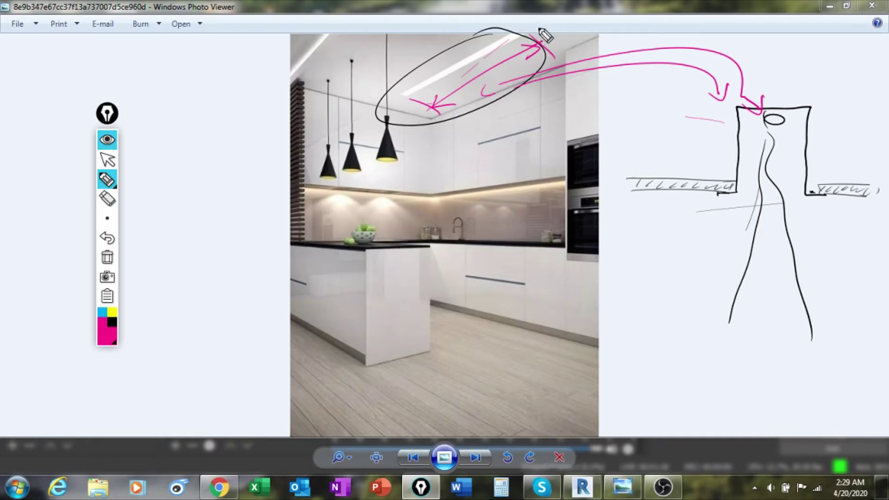
pyautogui.click(763, 128)
pyautogui.click(106, 140)
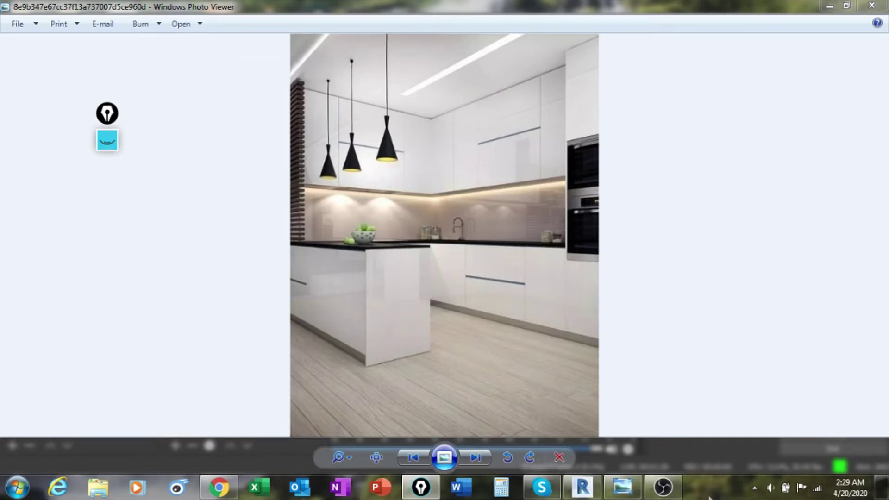
pyautogui.click(583, 489)
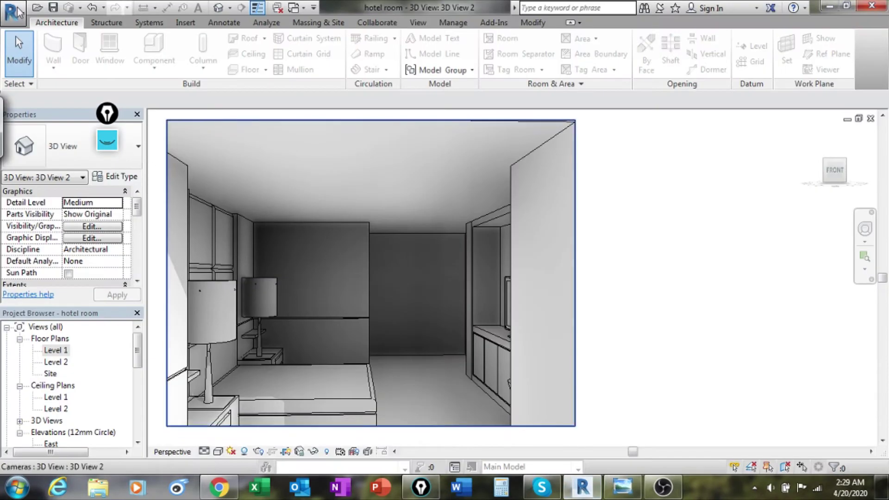
# Create a new family from the 'Linear Lighting Fixture ceiling based.rft' template.
pyautogui.click(18, 11)
pyautogui.moveTo(107, 113)
pyautogui.mouseDown()
pyautogui.moveTo(865, 190)
pyautogui.moveTo(816, 187)
pyautogui.mouseUp()
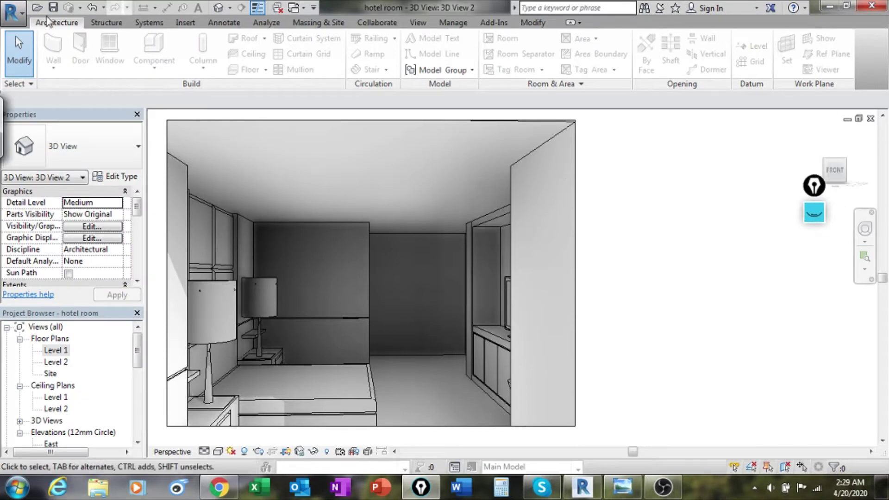
pyautogui.click(9, 11)
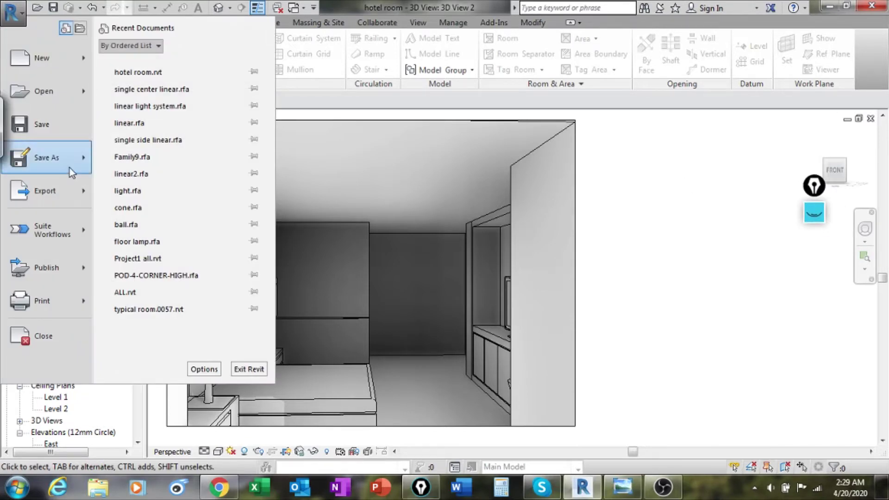
pyautogui.moveTo(89, 71)
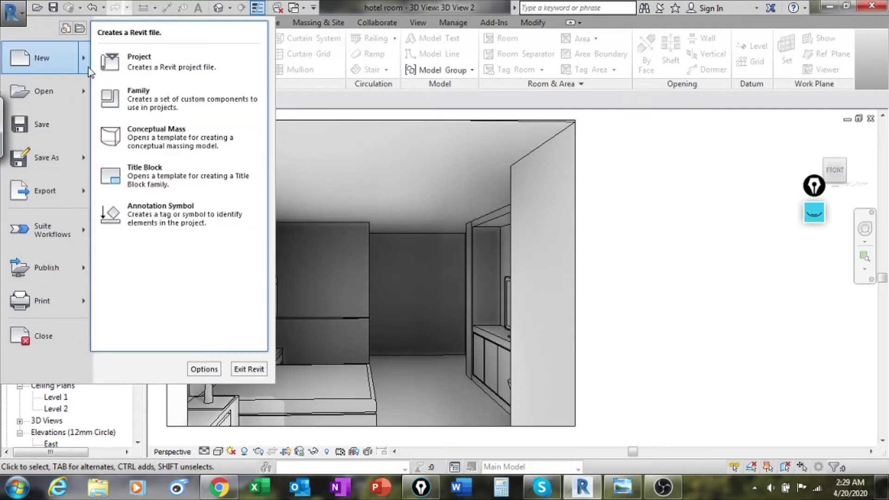
pyautogui.click(141, 96)
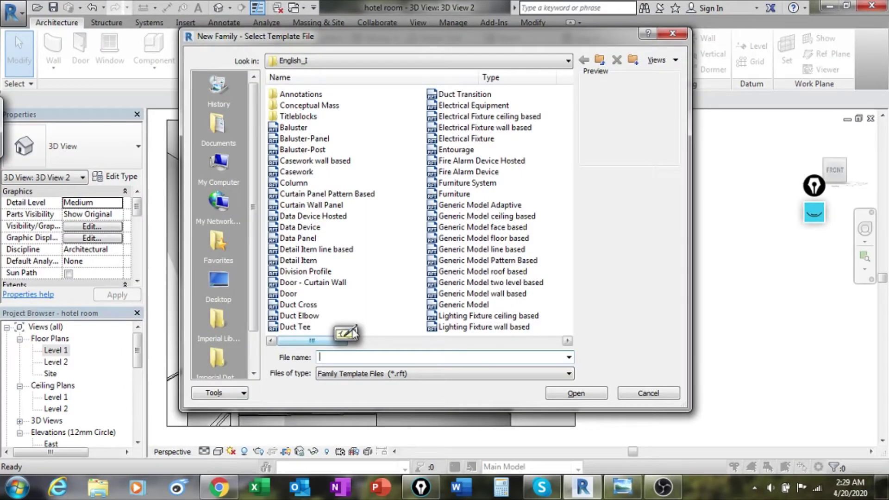
pyautogui.moveTo(311, 341); pyautogui.dragTo(482, 341)
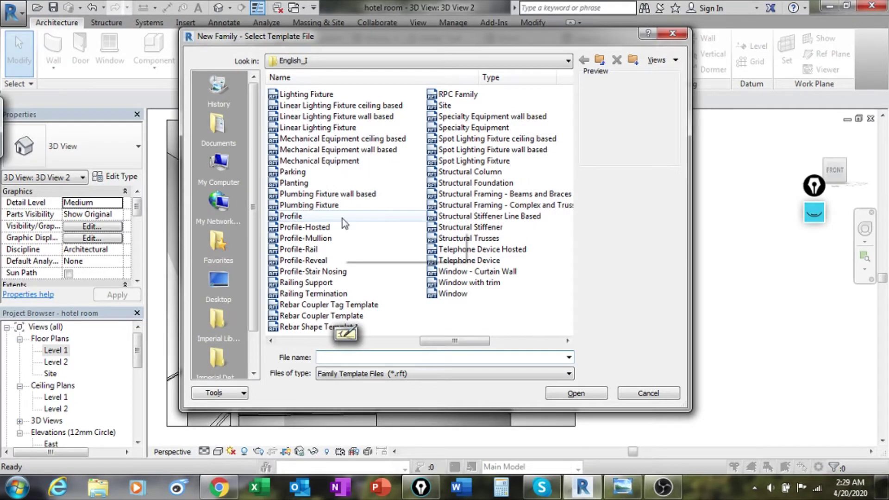
pyautogui.click(320, 107)
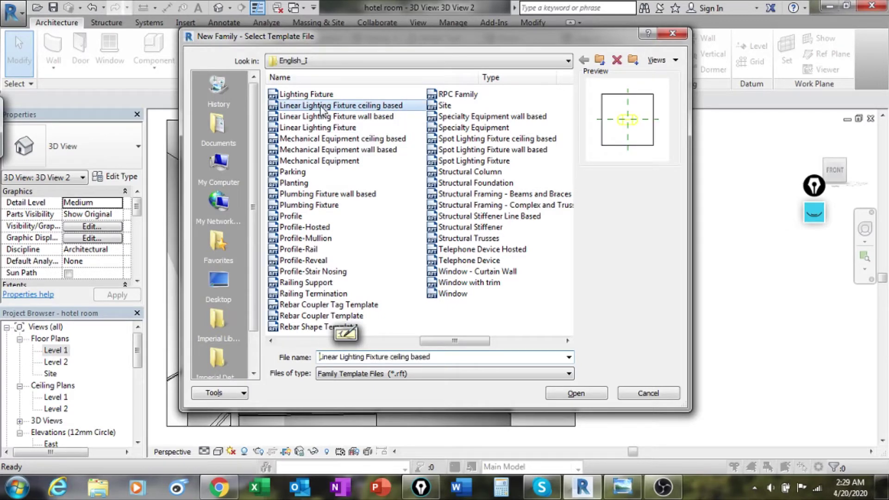
pyautogui.doubleClick(321, 109)
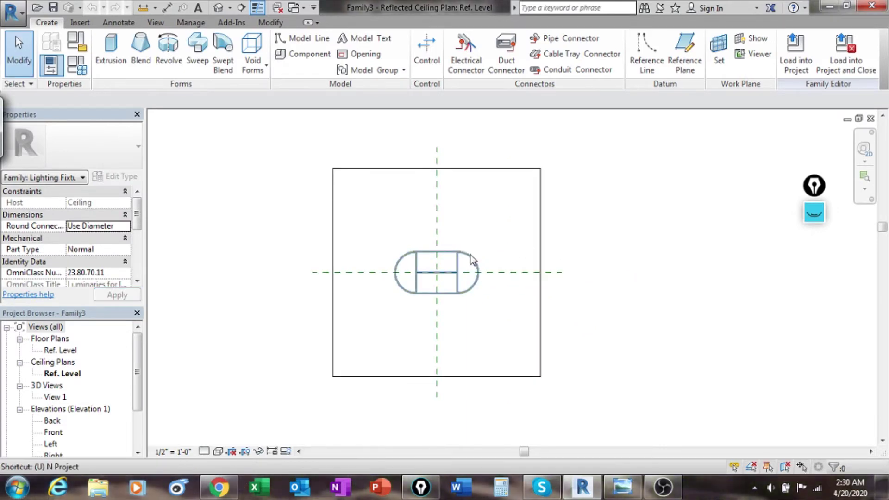
# Set the family's length units format to Millimeters via UN.
pyautogui.press('u')
pyautogui.press('n')
pyautogui.click(490, 147)
pyautogui.click(482, 170)
pyautogui.click(435, 241)
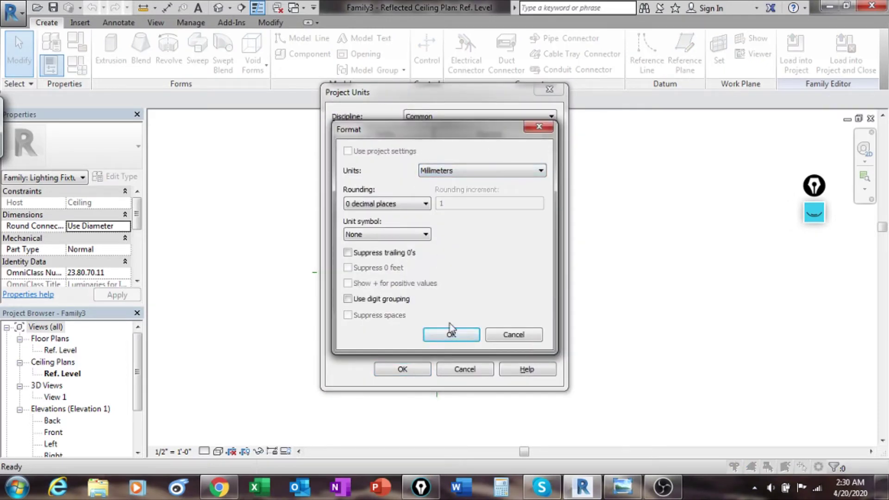
pyautogui.click(451, 334)
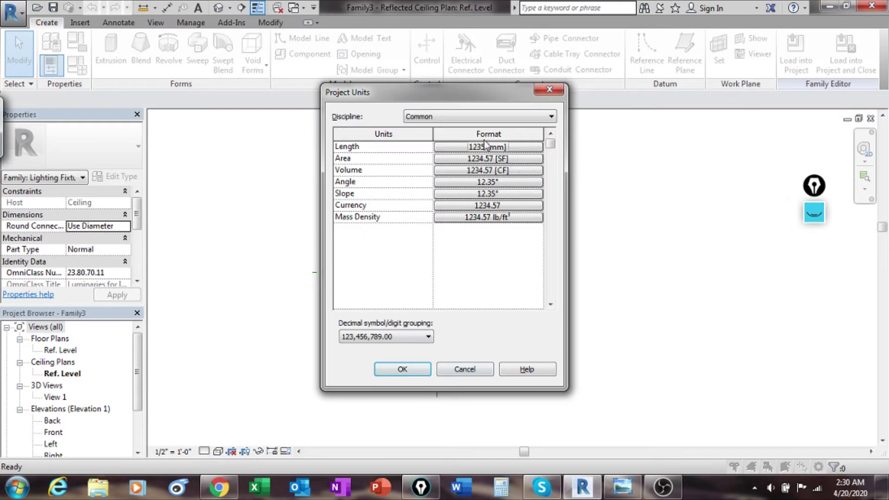
pyautogui.click(388, 370)
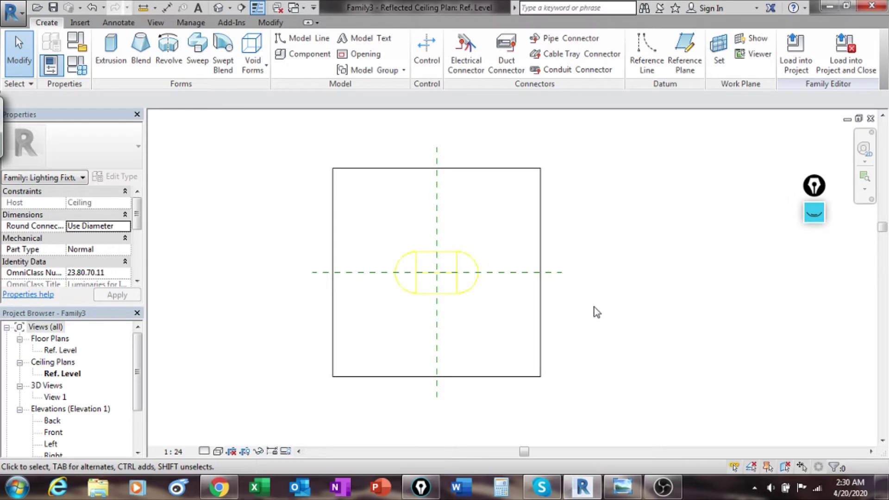
# Open the Front elevation and inspect the Ceiling reference plane by selecting it.
pyautogui.doubleClick(54, 432)
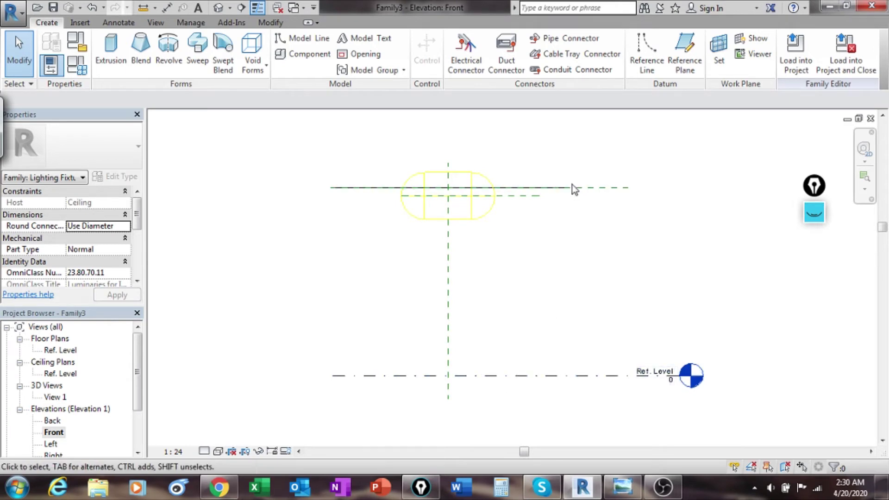
pyautogui.click(616, 189)
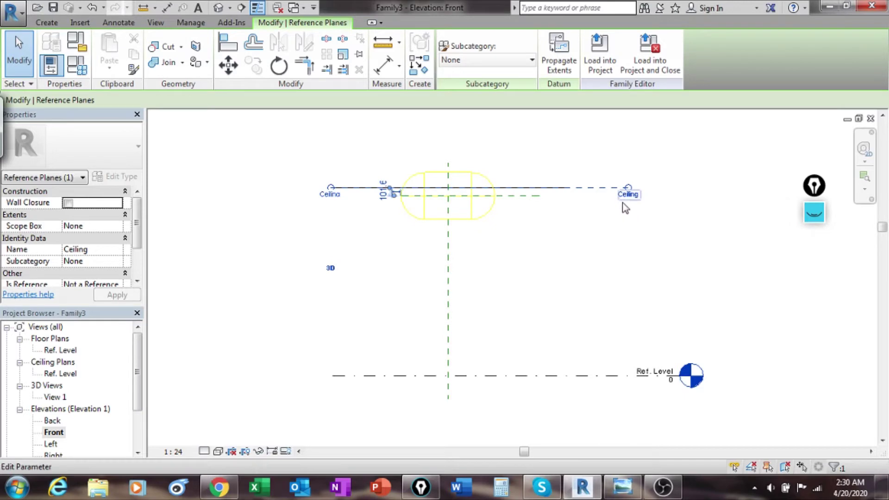
pyautogui.click(606, 236)
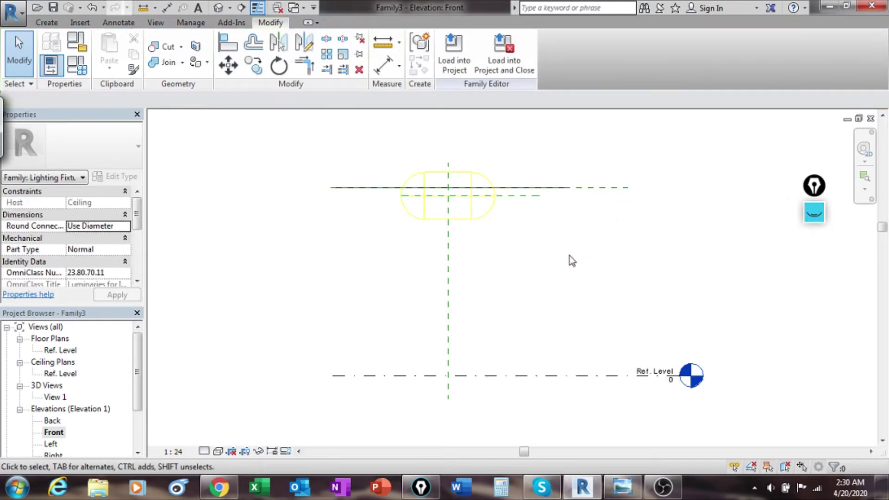
pyautogui.click(602, 189)
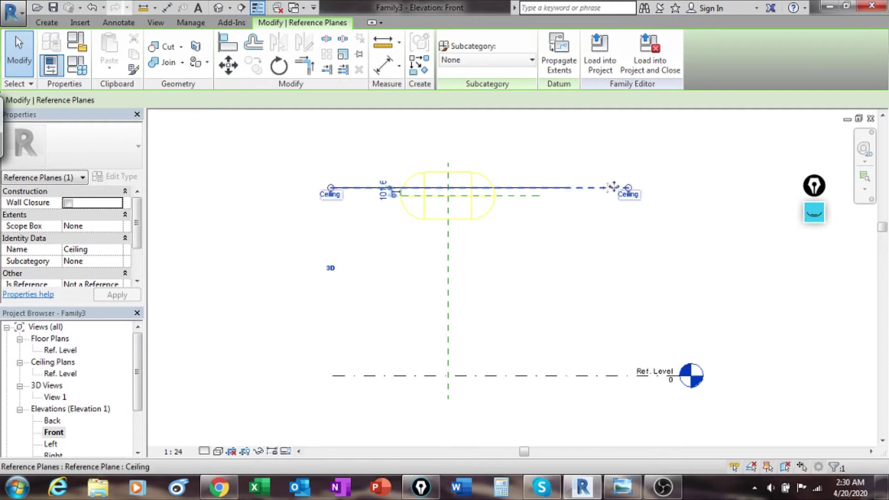
pyautogui.click(601, 259)
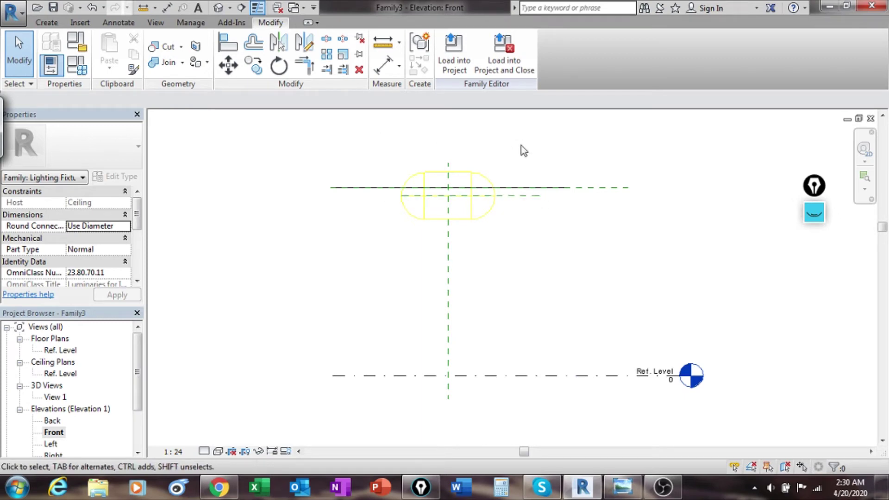
# Open the Left elevation and zoom and pan to centre the light-source circle.
pyautogui.doubleClick(51, 444)
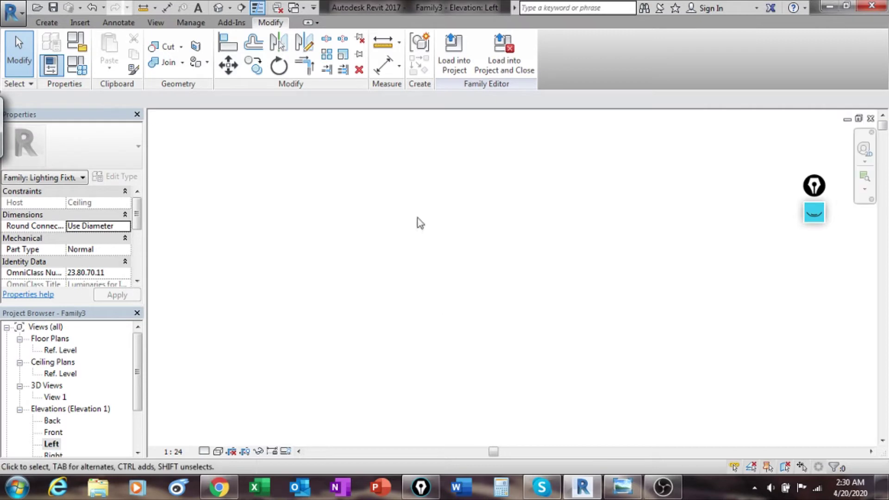
pyautogui.scroll(5, 523, 181)
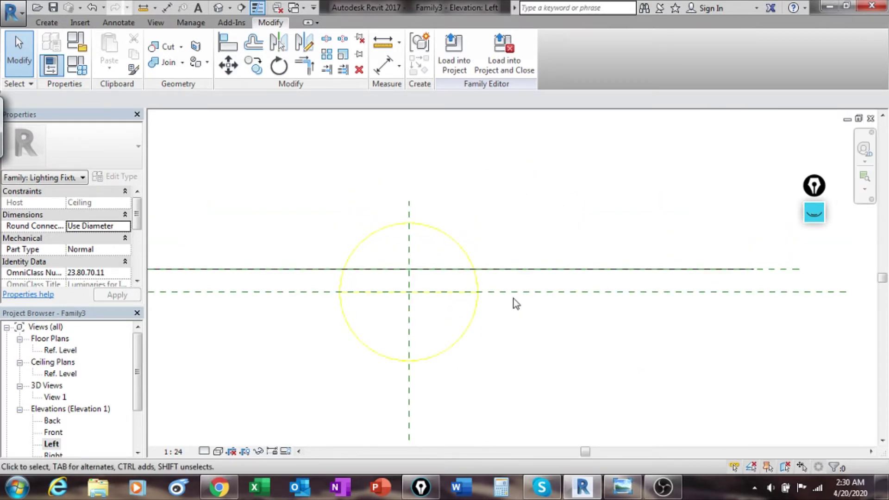
pyautogui.moveTo(516, 303); pyautogui.dragTo(484, 262, button='middle')
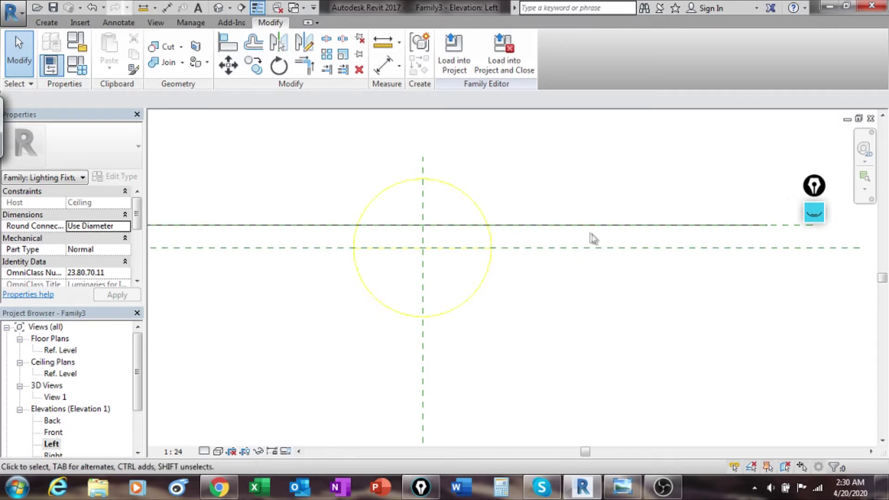
pyautogui.moveTo(601, 231); pyautogui.dragTo(476, 266, button='middle')
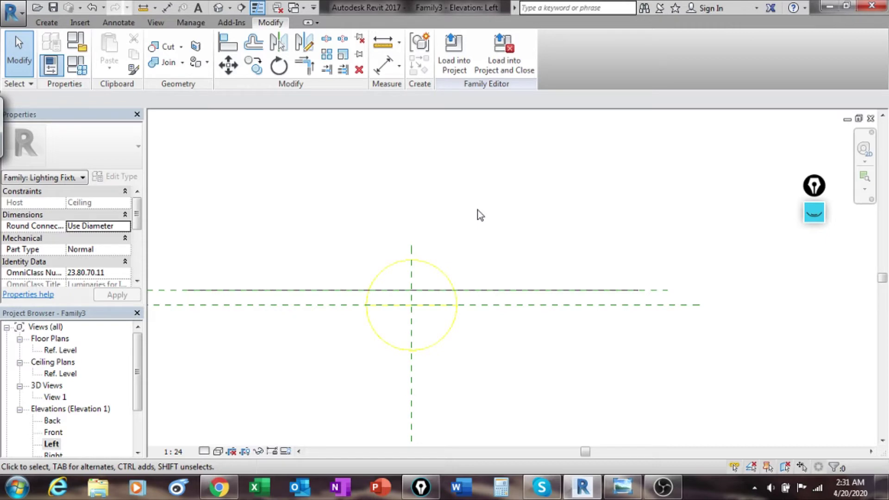
pyautogui.scroll(1, 418, 258)
pyautogui.moveTo(419, 258); pyautogui.dragTo(374, 246, button='middle')
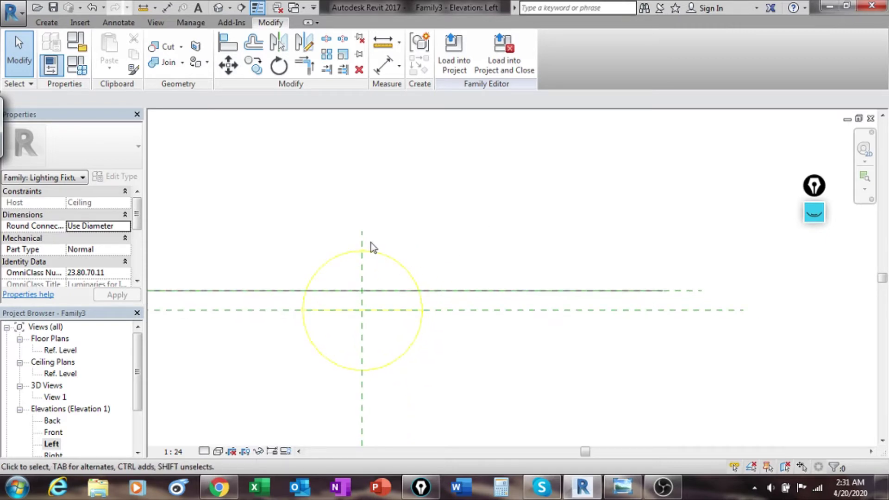
pyautogui.moveTo(414, 165); pyautogui.dragTo(493, 158, button='middle')
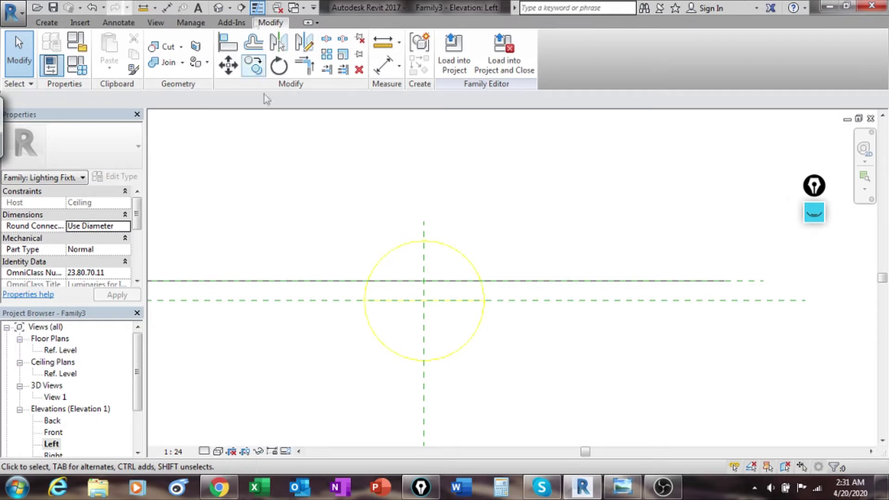
pyautogui.click(47, 23)
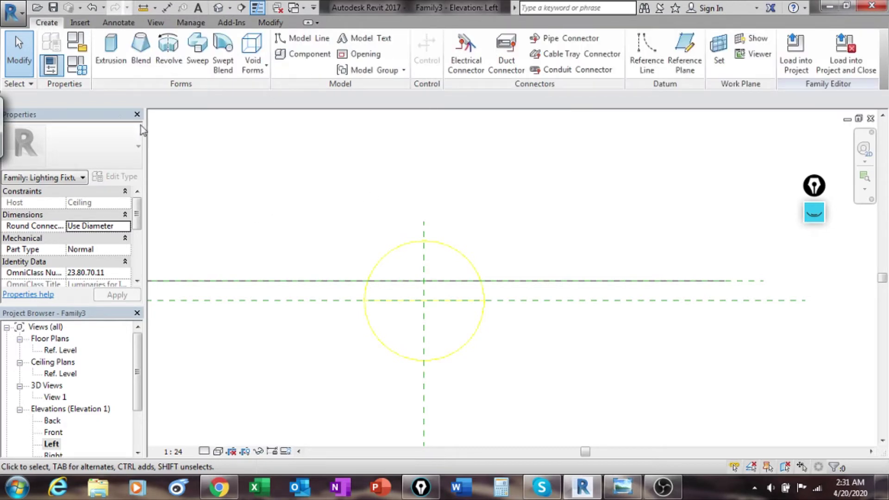
pyautogui.click(111, 45)
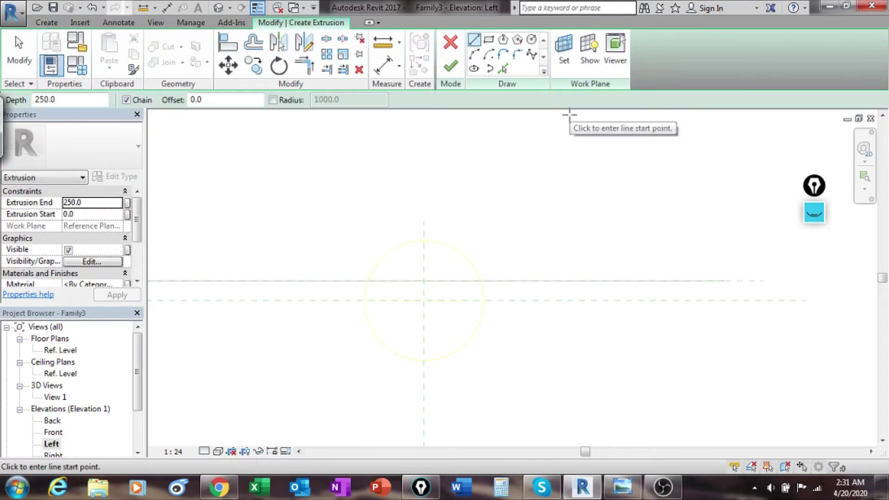
# Pick sketch lines offset 150 to either side of the centre plane.
pyautogui.click(504, 70)
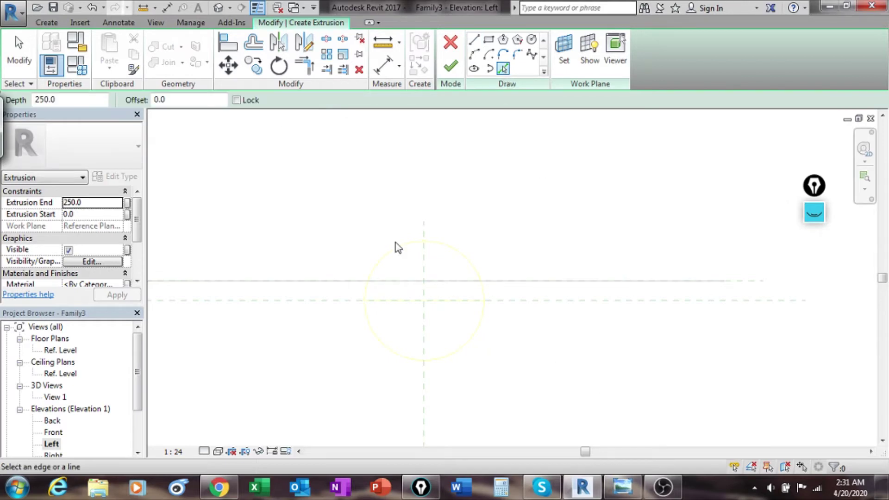
pyautogui.click(189, 103)
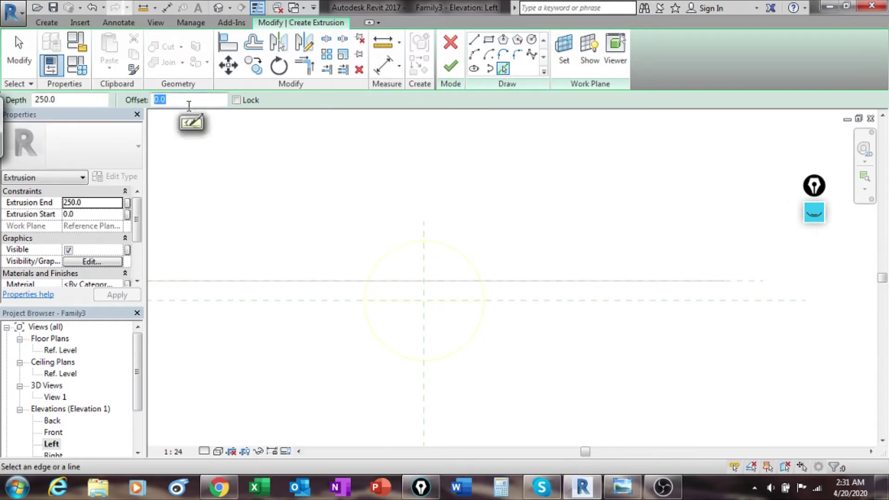
pyautogui.write('15')
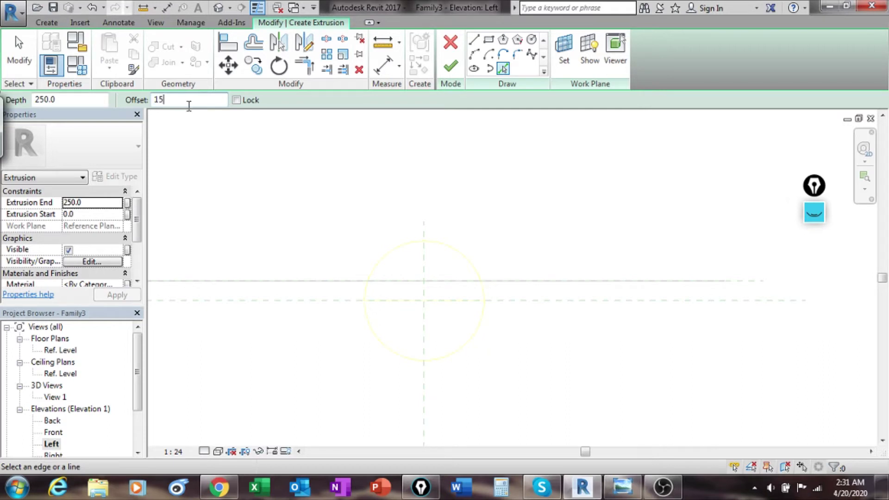
pyautogui.write('0')
pyautogui.press('Return')
pyautogui.click(423, 342)
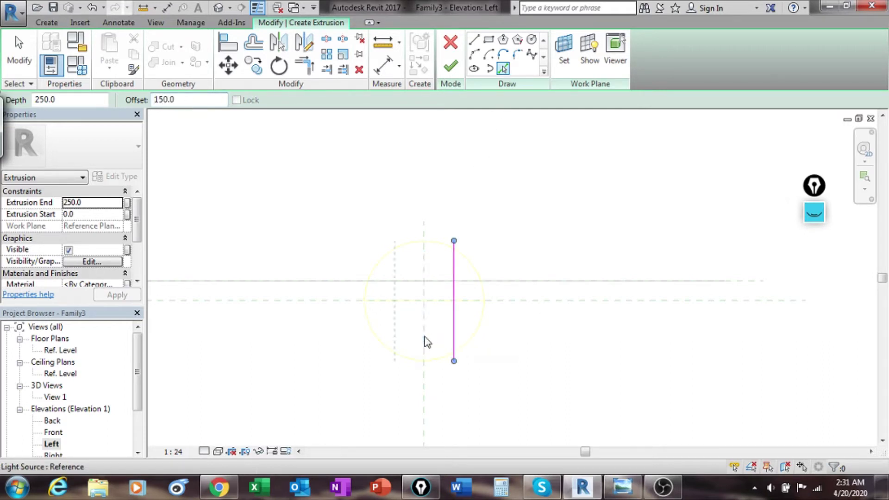
pyautogui.click(423, 338)
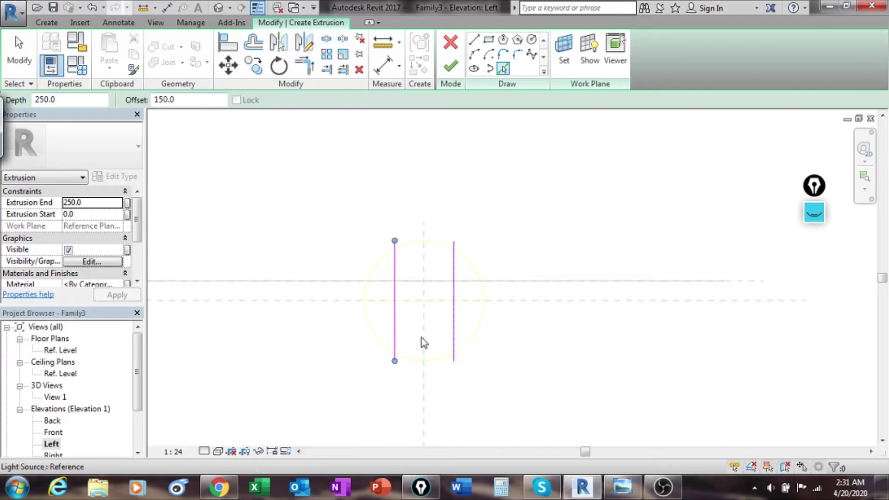
# Add the top edge 300 above the ceiling plane and the bottom edge along it.
pyautogui.click(188, 98)
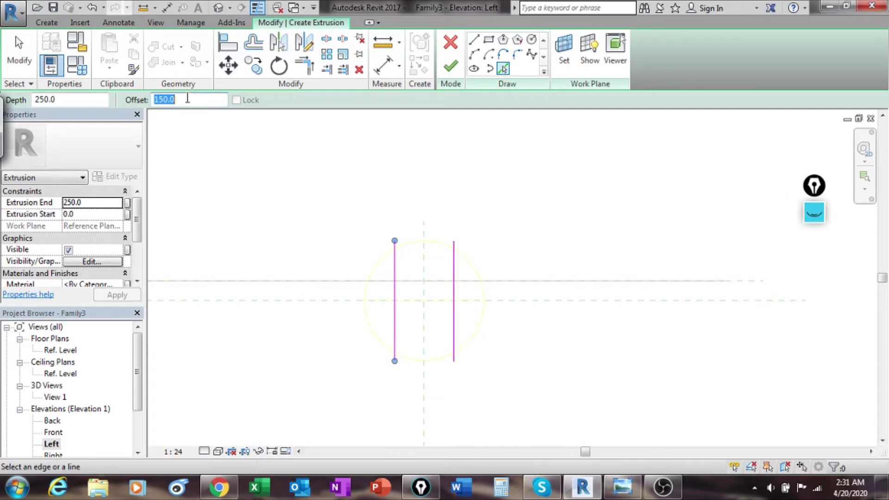
pyautogui.write('3')
pyautogui.click(505, 281)
pyautogui.scroll(2, 304, 248)
pyautogui.moveTo(304, 248); pyautogui.dragTo(273, 232, button='middle')
pyautogui.scroll(1, 303, 210)
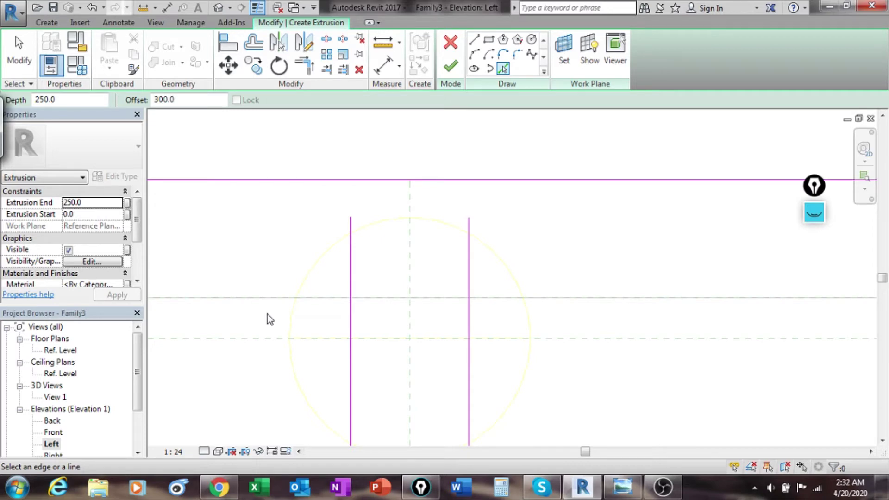
pyautogui.scroll(-2, 287, 315)
pyautogui.moveTo(294, 318); pyautogui.dragTo(329, 242, button='middle')
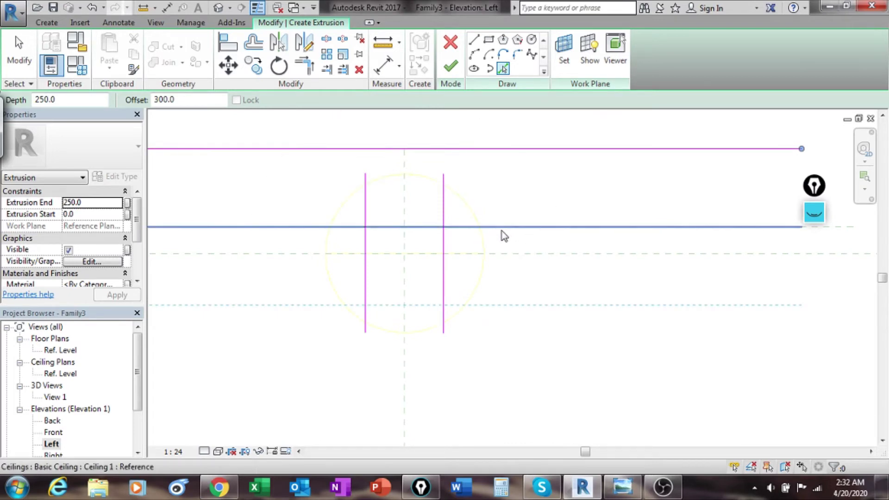
pyautogui.click(19, 51)
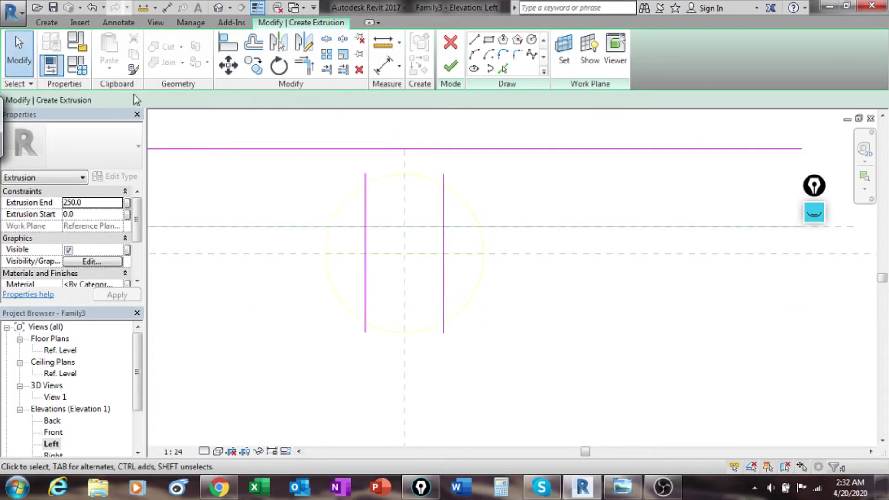
pyautogui.click(503, 69)
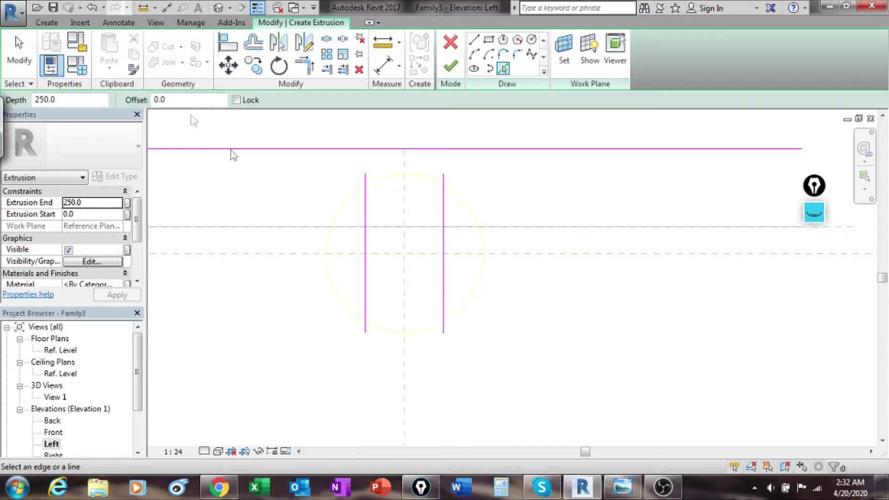
pyautogui.click(428, 227)
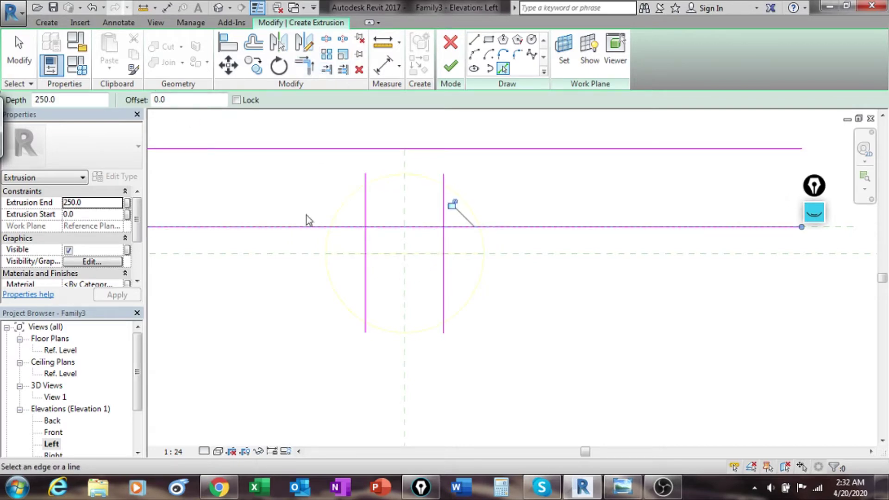
# Trim all four corners into a square with TR and finish the 250-deep extrusion.
pyautogui.press('t')
pyautogui.press('r')
pyautogui.click(397, 149)
pyautogui.click(387, 149)
pyautogui.click(443, 197)
pyautogui.click(418, 150)
pyautogui.click(444, 208)
pyautogui.click(429, 227)
pyautogui.click(412, 228)
pyautogui.click(366, 215)
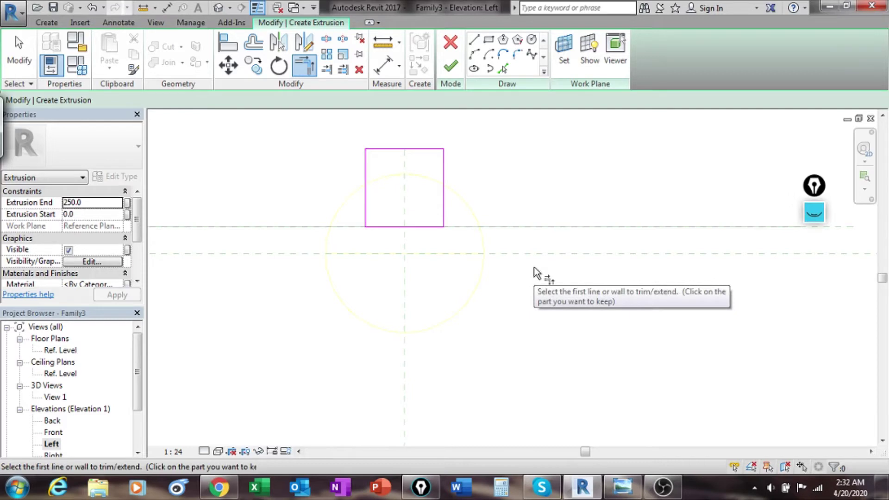
pyautogui.click(450, 66)
pyautogui.click(532, 146)
# Open the Ref. Level reflected ceiling plan and centre the fixture in view.
pyautogui.moveTo(609, 227); pyautogui.dragTo(647, 232, button='middle')
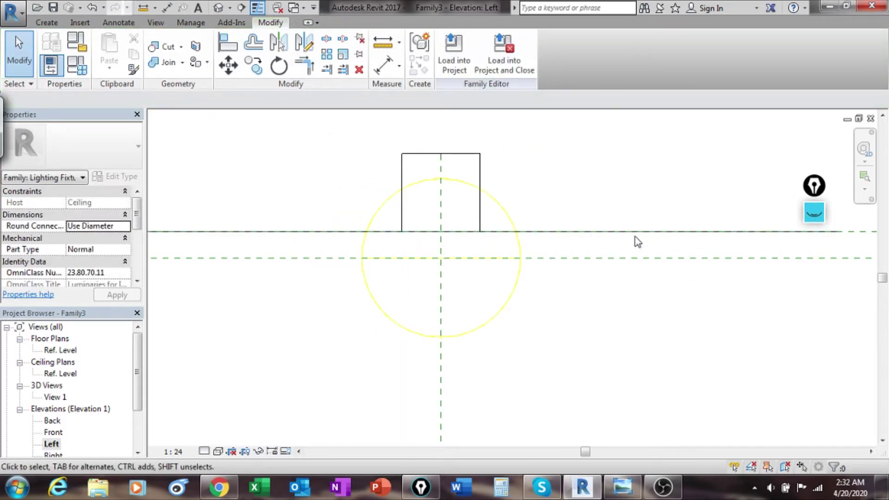
pyautogui.doubleClick(61, 350)
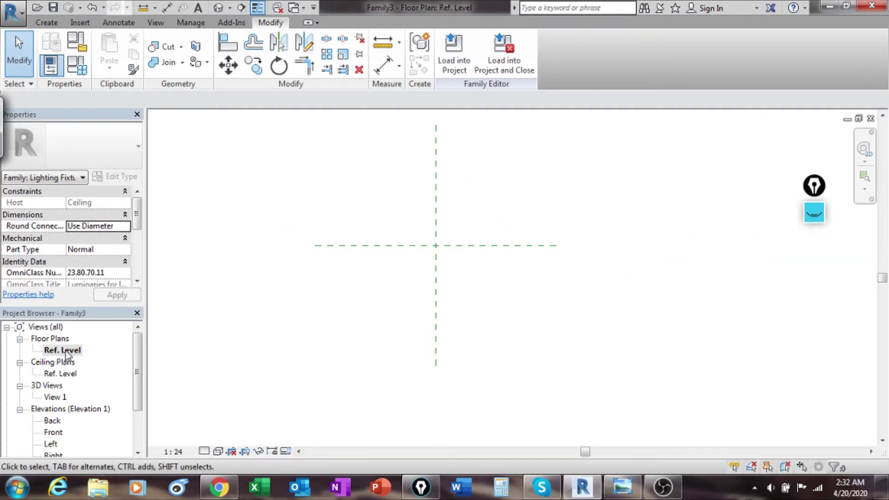
pyautogui.scroll(-3, 337, 308)
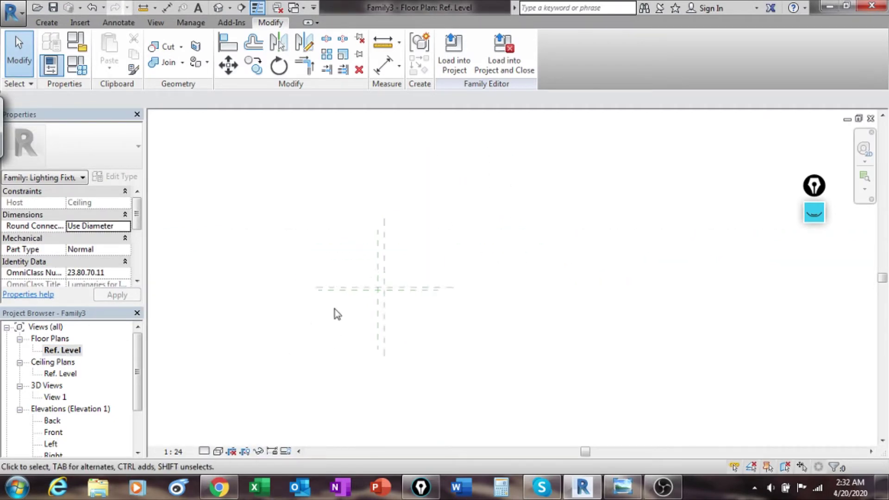
pyautogui.click(69, 350)
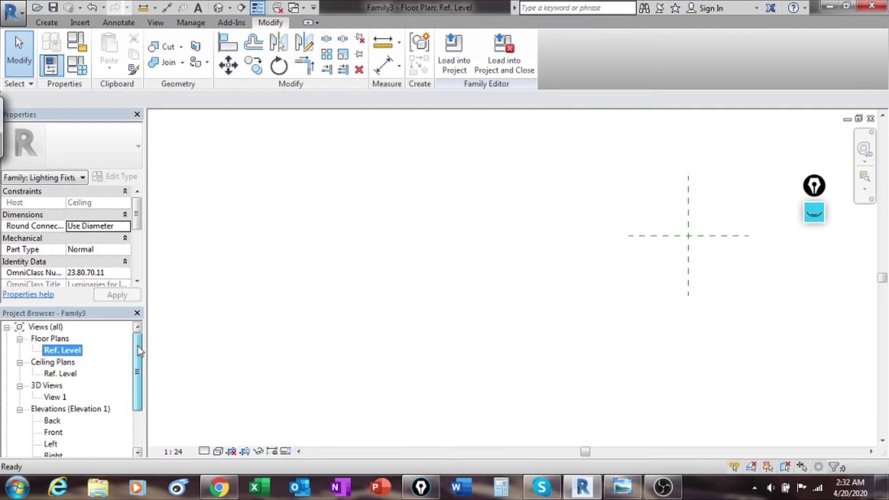
pyautogui.doubleClick(51, 374)
pyautogui.scroll(4, 488, 252)
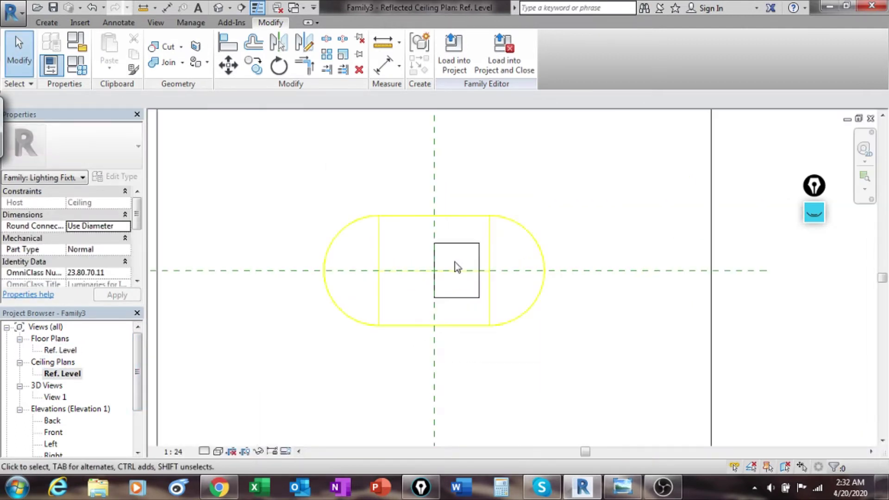
pyautogui.moveTo(485, 241); pyautogui.dragTo(641, 274, button='middle')
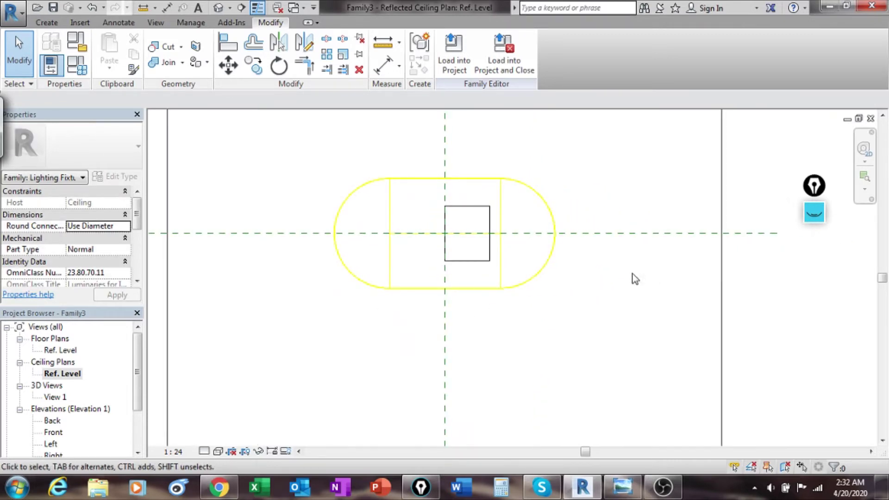
pyautogui.scroll(-3, 635, 278)
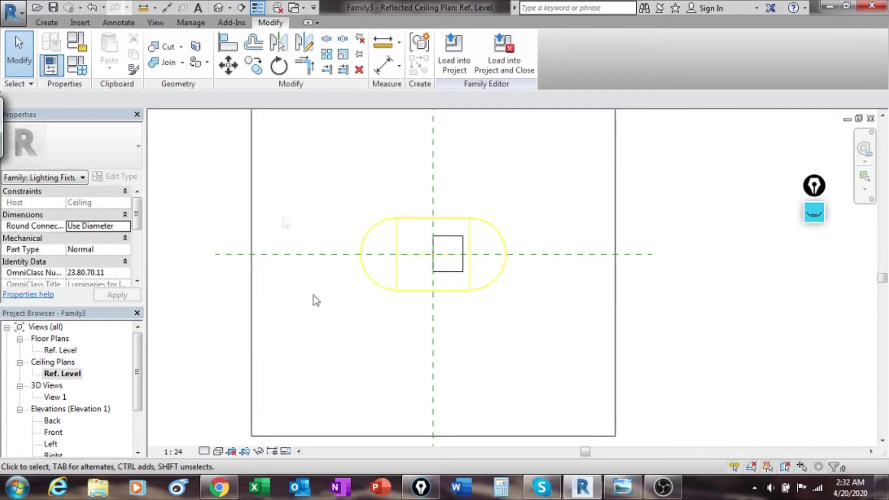
pyautogui.click(47, 22)
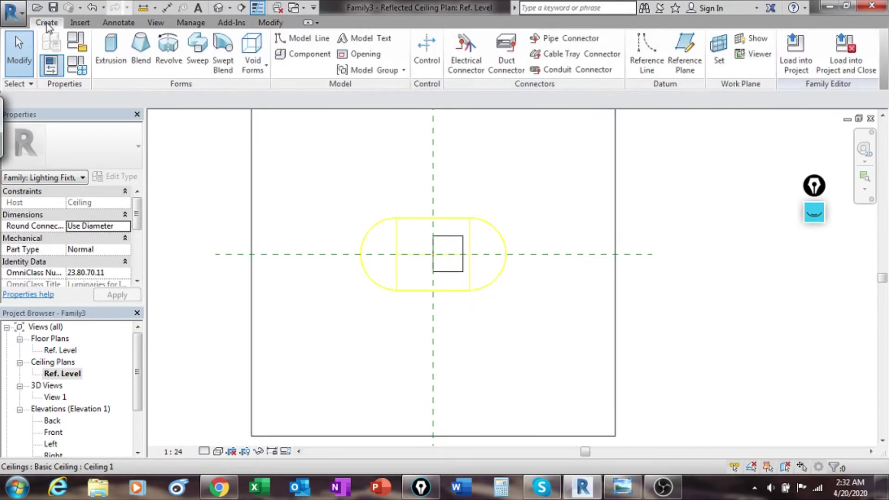
# Add reference planes 1000 to either side of the centre plane using Pick Lines.
pyautogui.click(686, 46)
pyautogui.click(213, 98)
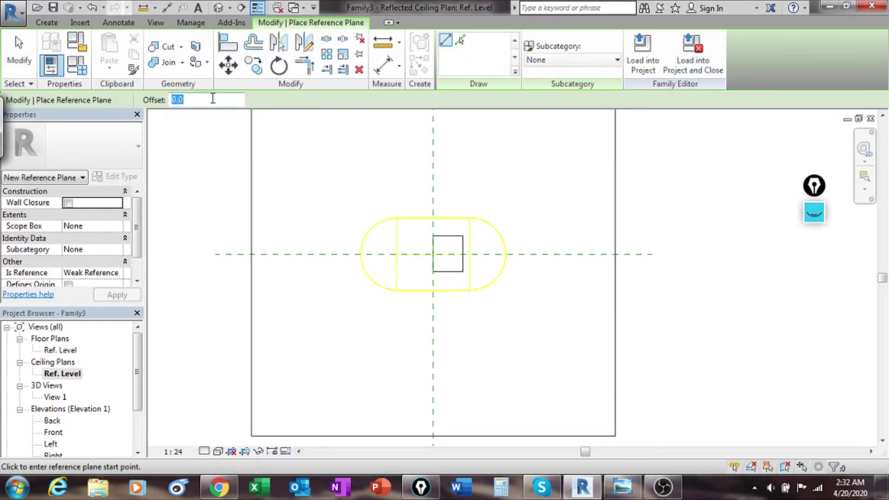
pyautogui.write('1000')
pyautogui.press('Return')
pyautogui.click(460, 41)
pyautogui.click(430, 320)
pyautogui.click(429, 321)
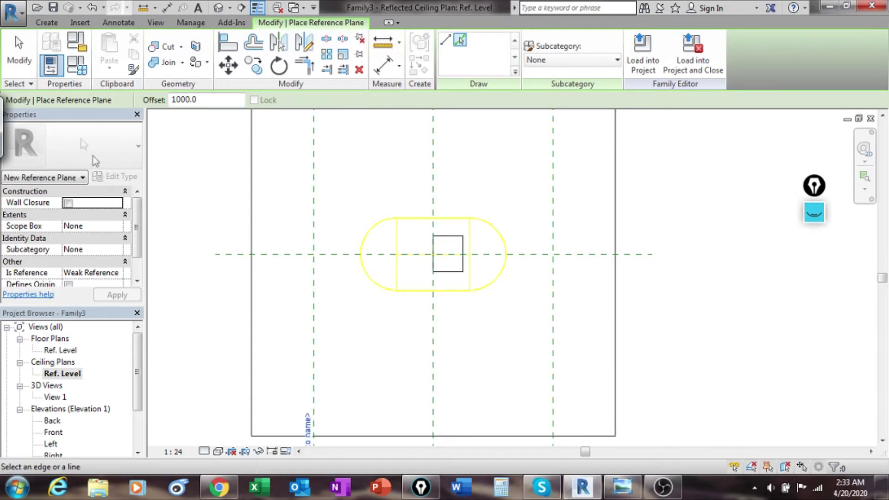
pyautogui.click(18, 48)
pyautogui.moveTo(312, 282); pyautogui.dragTo(365, 311, button='middle')
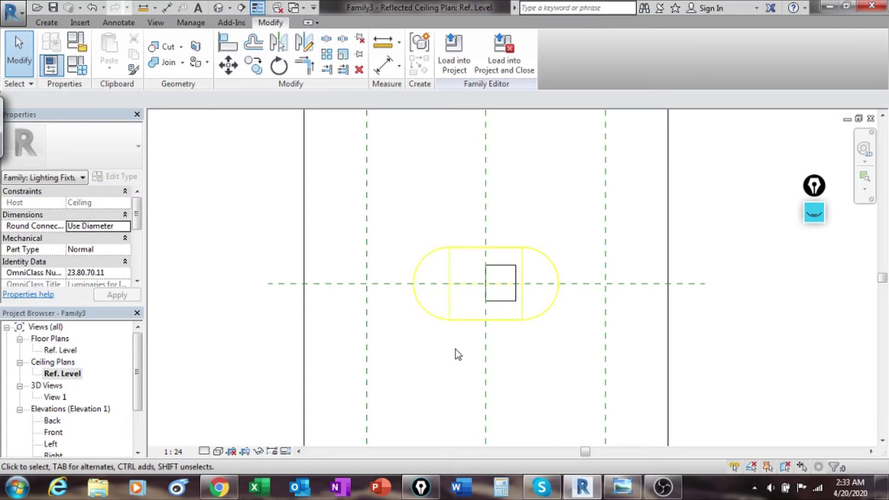
pyautogui.moveTo(431, 360); pyautogui.dragTo(368, 322, button='middle')
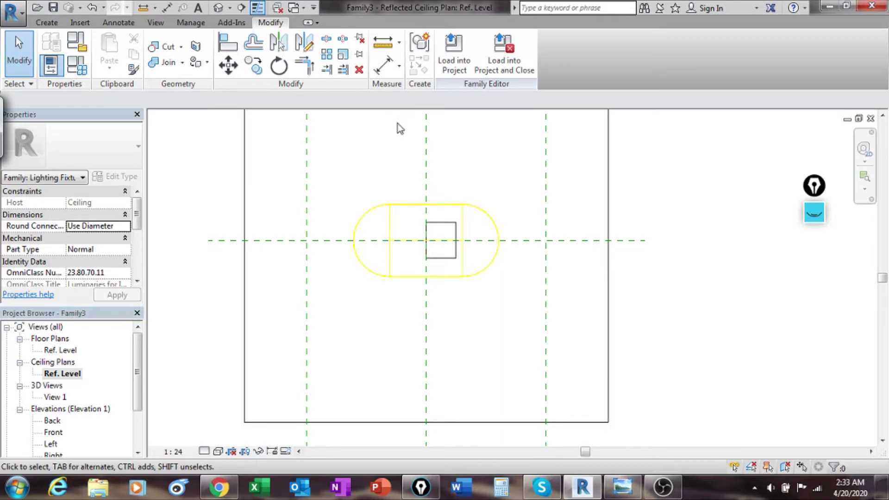
# Place a 2000 aligned dimension between the left and right reference planes.
pyautogui.click(393, 72)
pyautogui.click(309, 314)
pyautogui.click(545, 316)
pyautogui.click(493, 310)
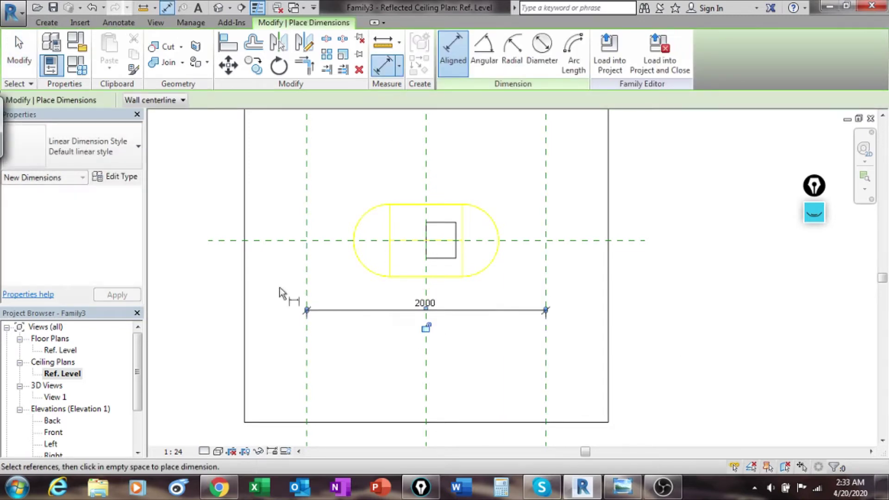
pyautogui.click(22, 52)
pyautogui.moveTo(471, 318); pyautogui.dragTo(502, 332, button='middle')
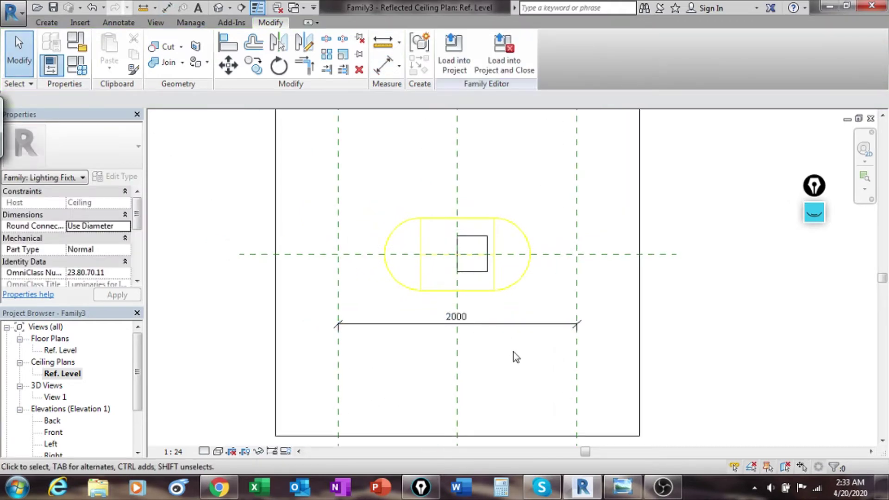
# Dimension the left, centre and right planes as one EQ string, then open Family Types.
pyautogui.click(383, 65)
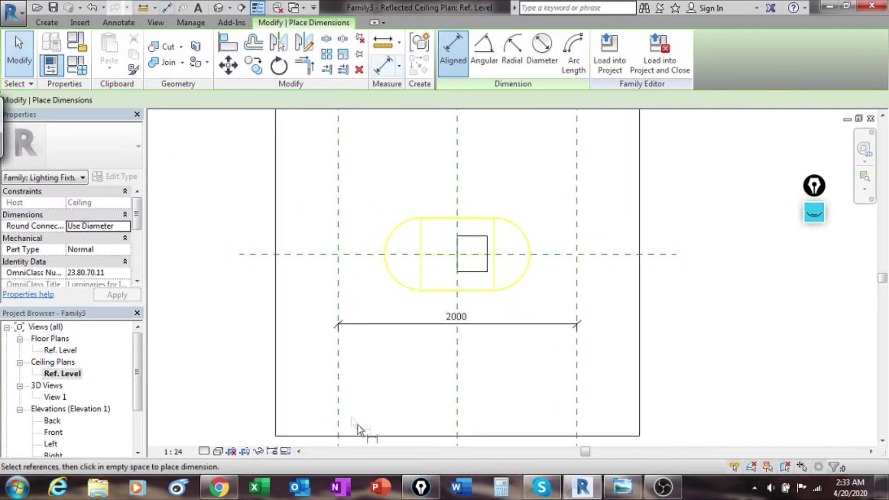
pyautogui.click(338, 366)
pyautogui.click(457, 359)
pyautogui.click(577, 366)
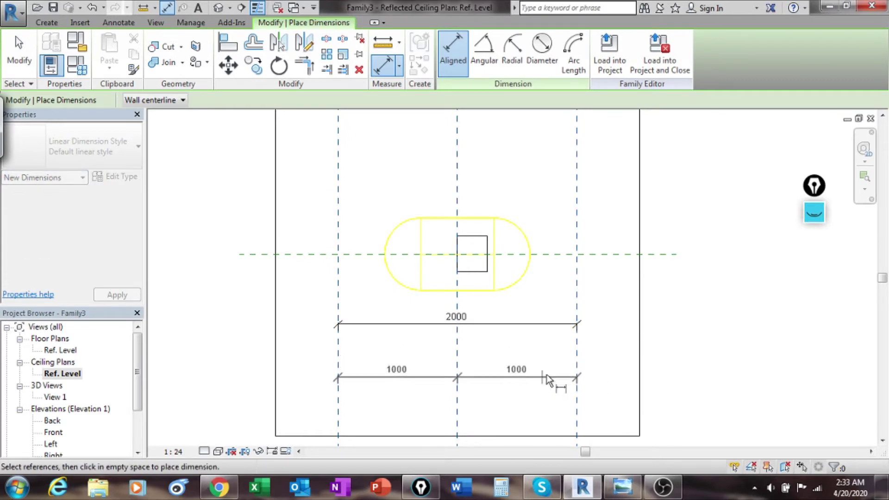
pyautogui.click(548, 380)
pyautogui.click(457, 342)
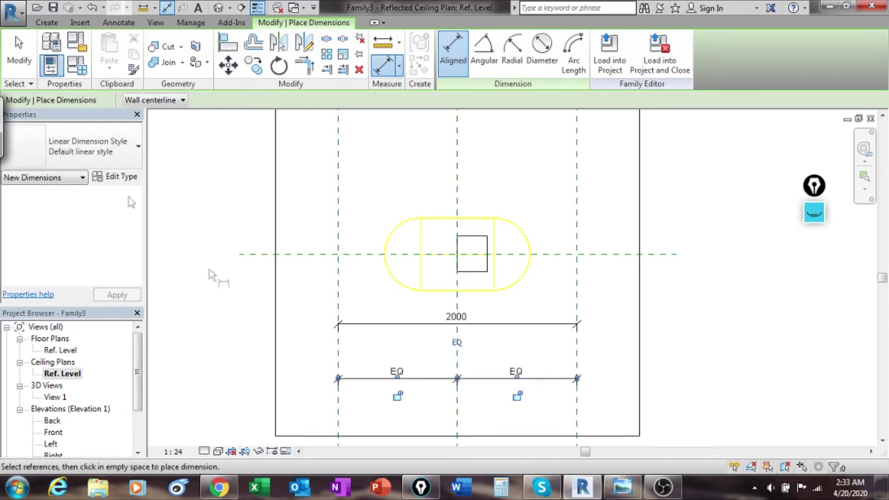
pyautogui.click(27, 59)
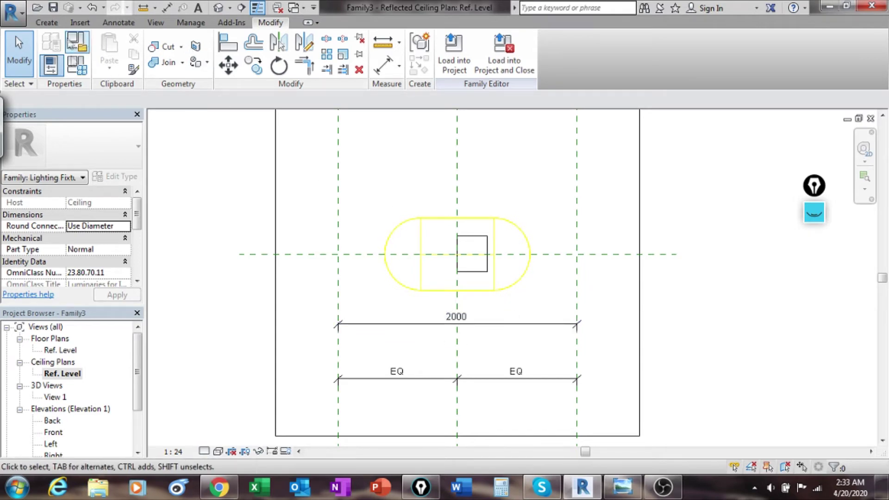
pyautogui.click(76, 68)
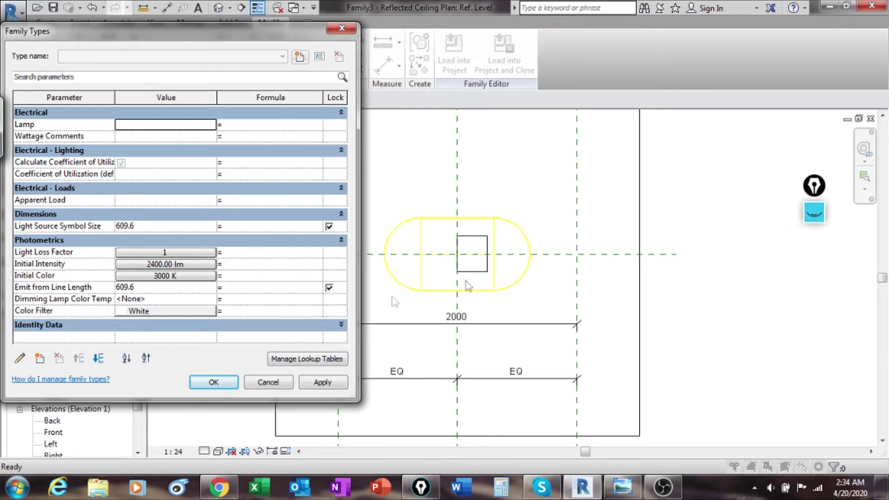
# Review the type parameters, including Emit from Line Length 609.6, and close without changes.
pyautogui.moveTo(274, 27); pyautogui.dragTo(192, 34)
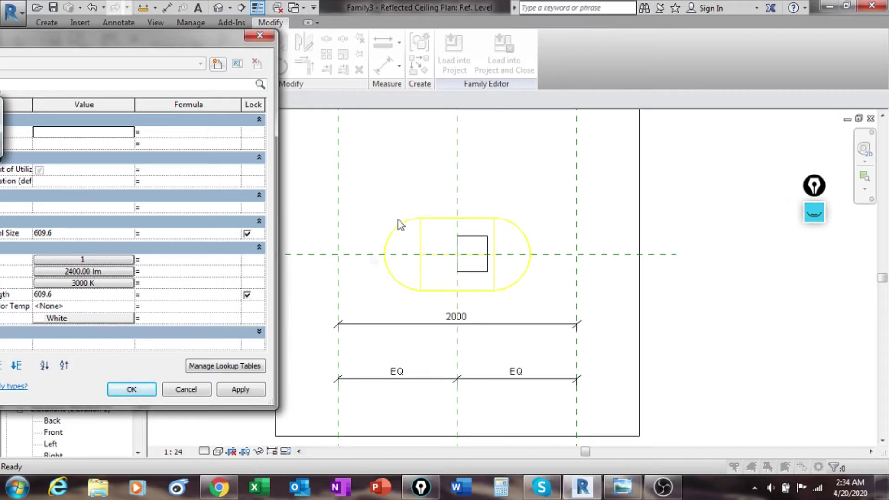
pyautogui.moveTo(182, 39); pyautogui.dragTo(265, 25)
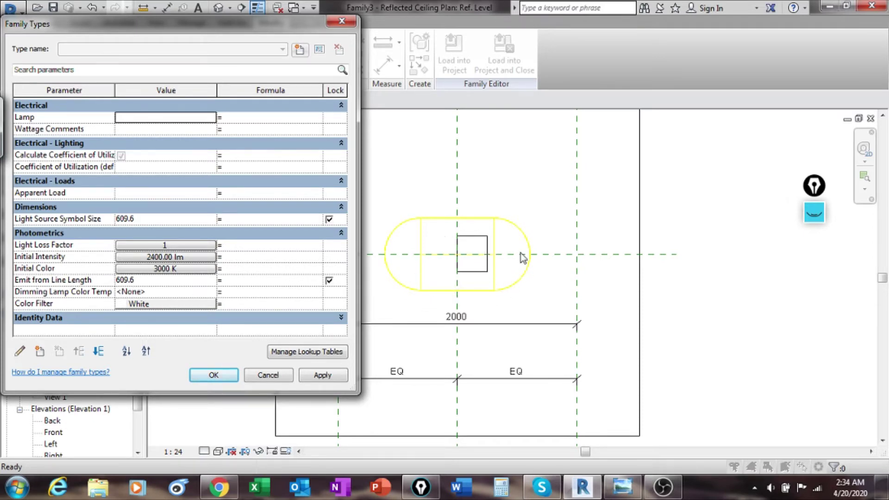
pyautogui.click(343, 22)
# Label the overall 2000 dimension with the Emit from Line Length parameter, so it reads 610.
pyautogui.click(484, 325)
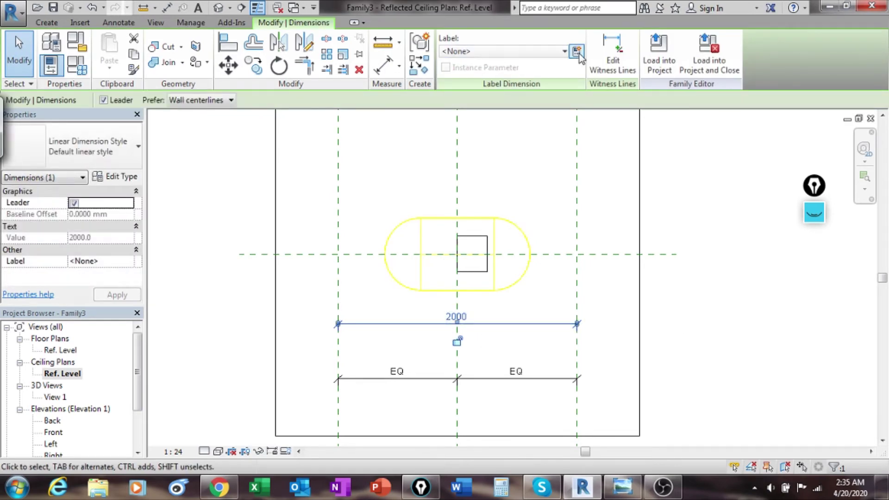
pyautogui.click(564, 51)
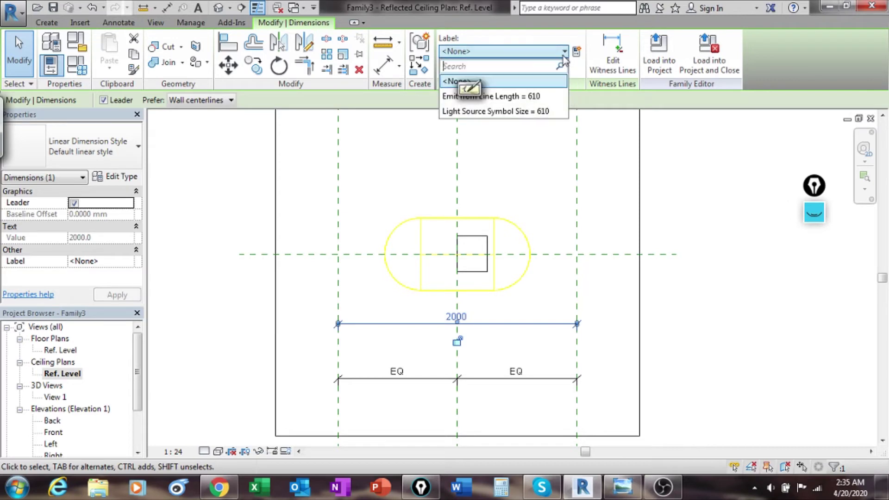
pyautogui.click(510, 96)
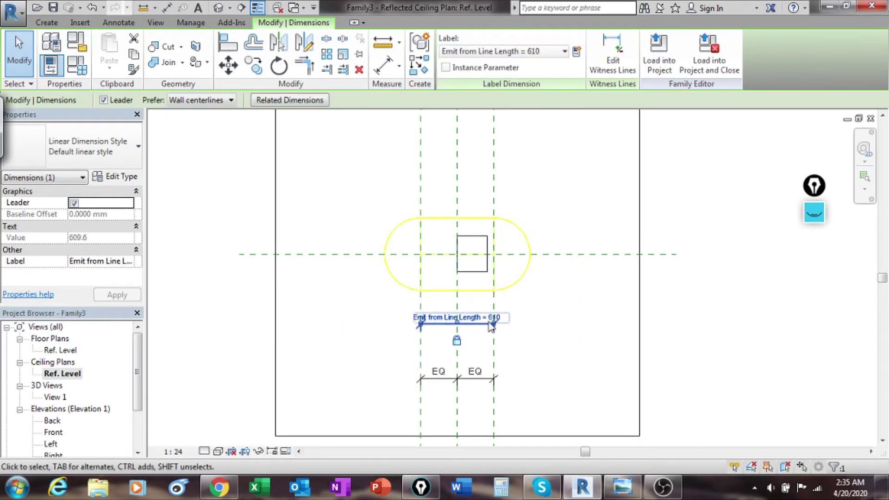
pyautogui.click(570, 315)
pyautogui.scroll(2, 597, 317)
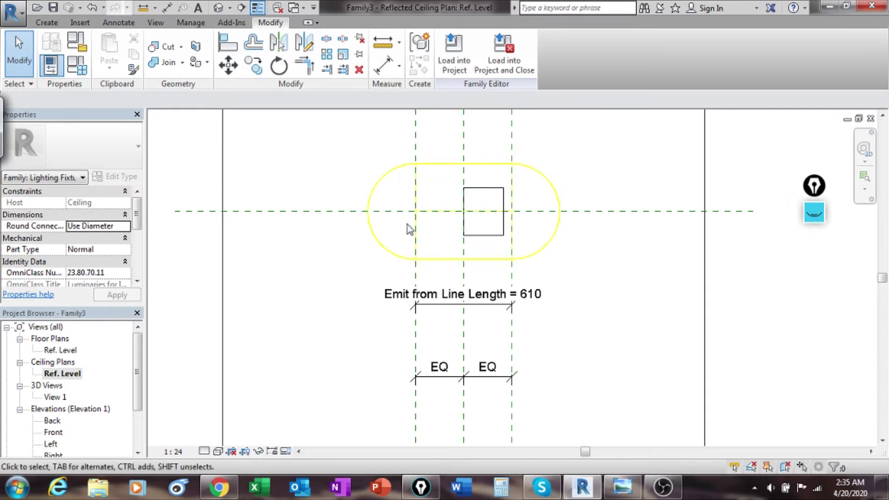
pyautogui.scroll(2, 429, 234)
# Align the light source's left and right edges to the outer reference planes with AL and lock them.
pyautogui.scroll(1, 429, 234)
pyautogui.moveTo(428, 234); pyautogui.dragTo(422, 303, button='middle')
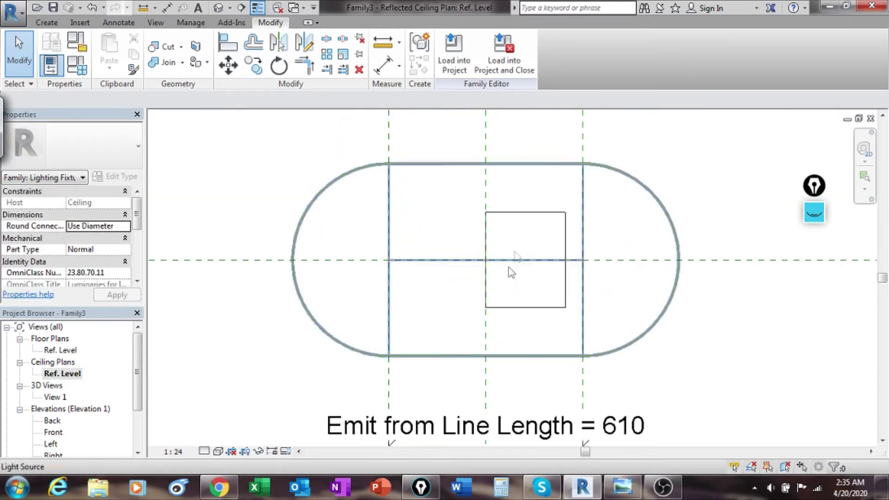
pyautogui.press('a')
pyautogui.press('l')
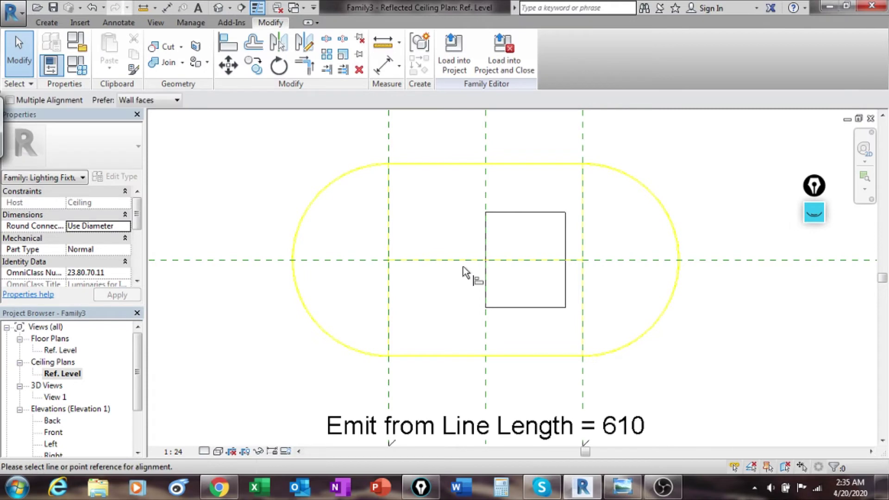
pyautogui.click(389, 393)
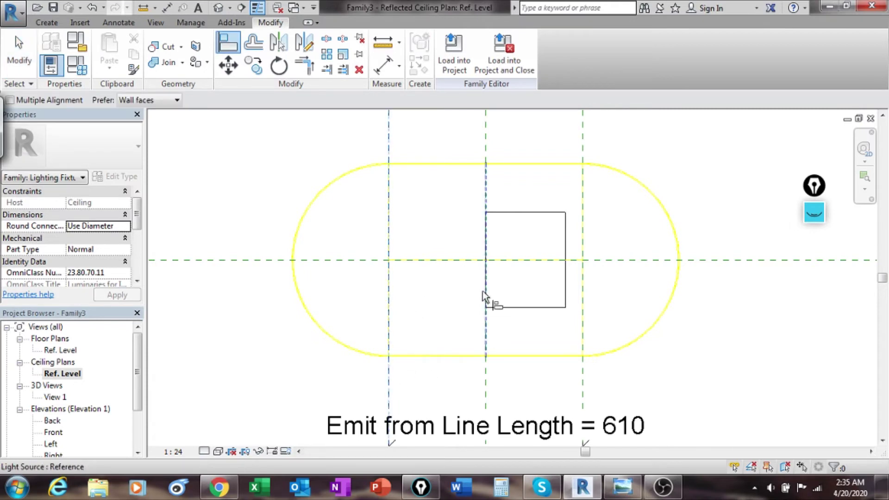
pyautogui.click(488, 298)
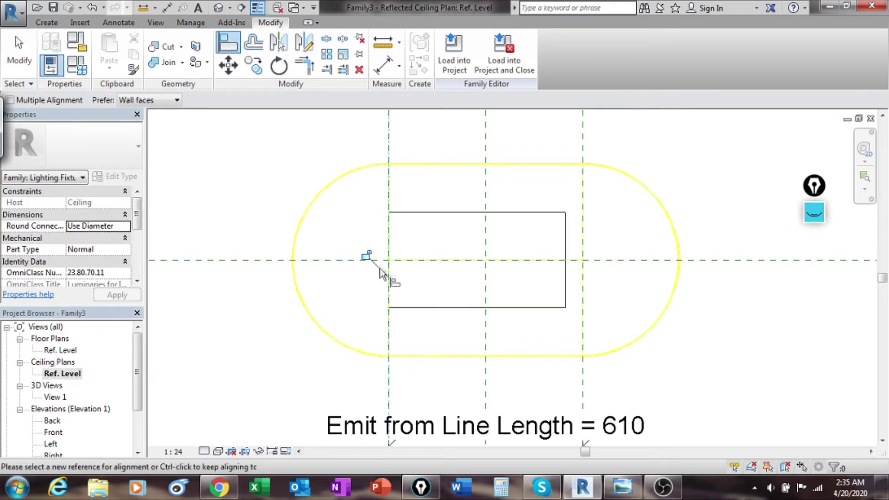
pyautogui.click(583, 385)
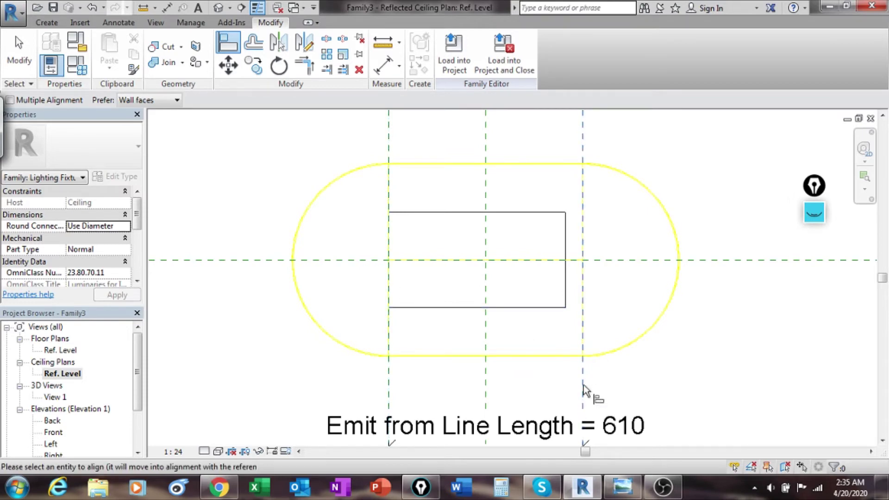
pyautogui.click(566, 296)
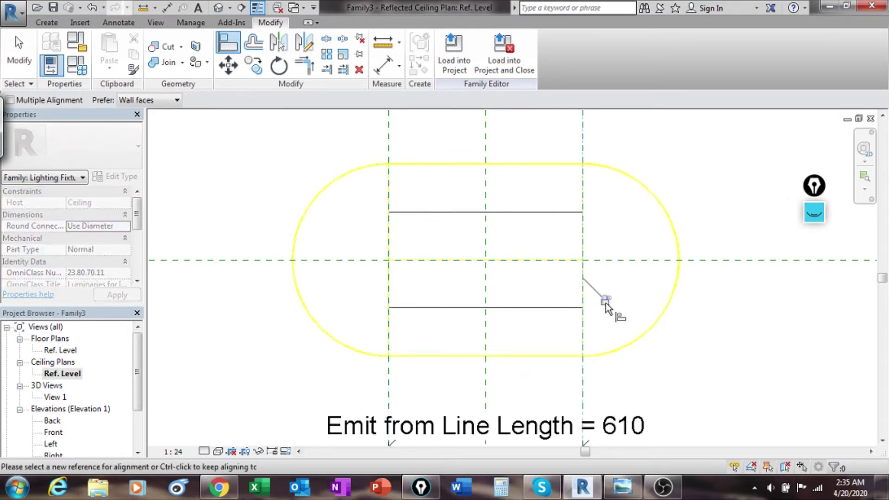
pyautogui.press('z')
pyautogui.press('f')
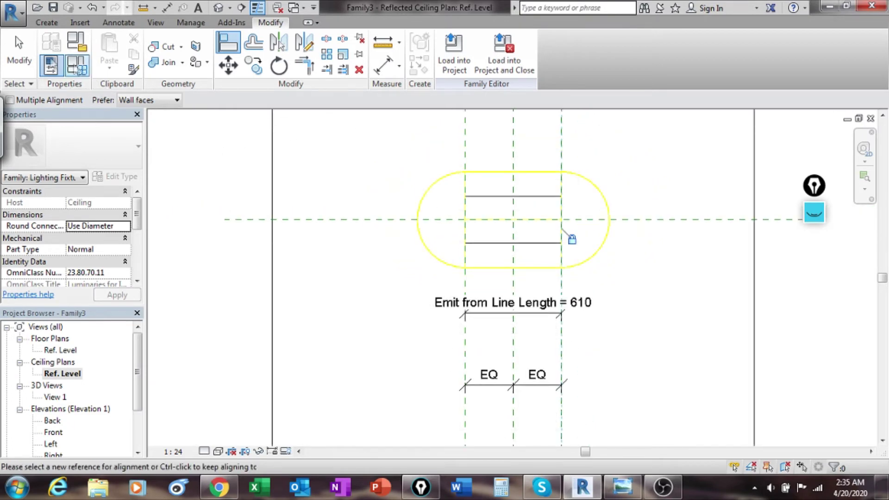
pyautogui.click(19, 51)
pyautogui.moveTo(423, 236); pyautogui.dragTo(427, 273, button='middle')
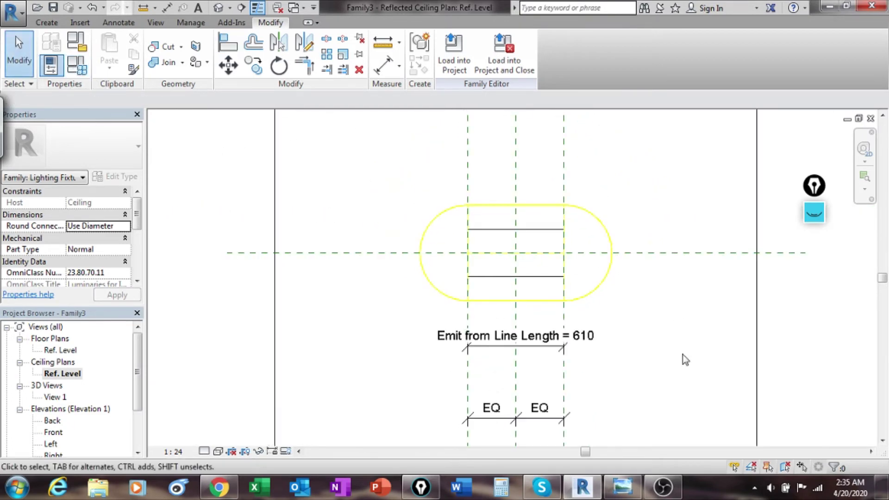
# Set Emit from Line Length to 2000 in Family Types and apply it.
pyautogui.click(76, 65)
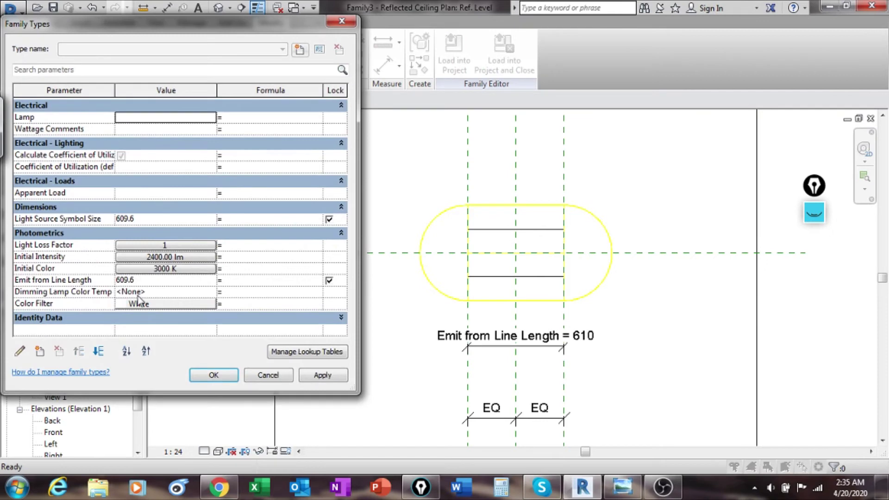
pyautogui.click(153, 281)
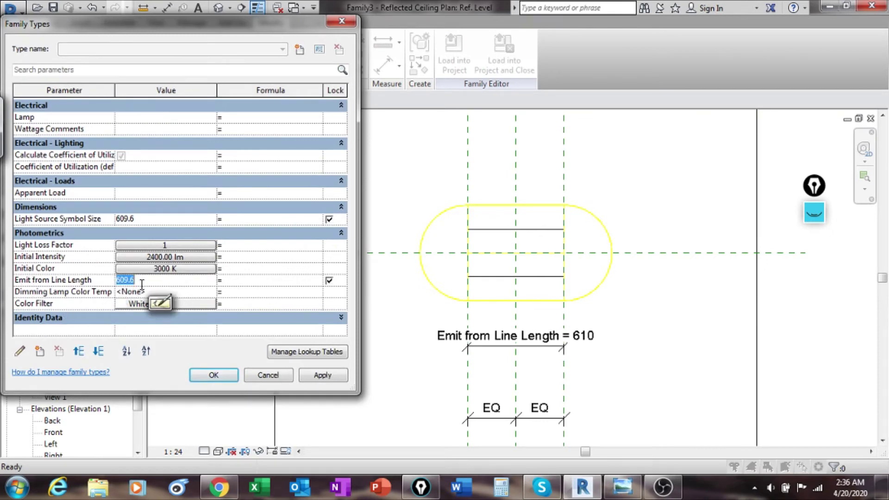
pyautogui.write('2')
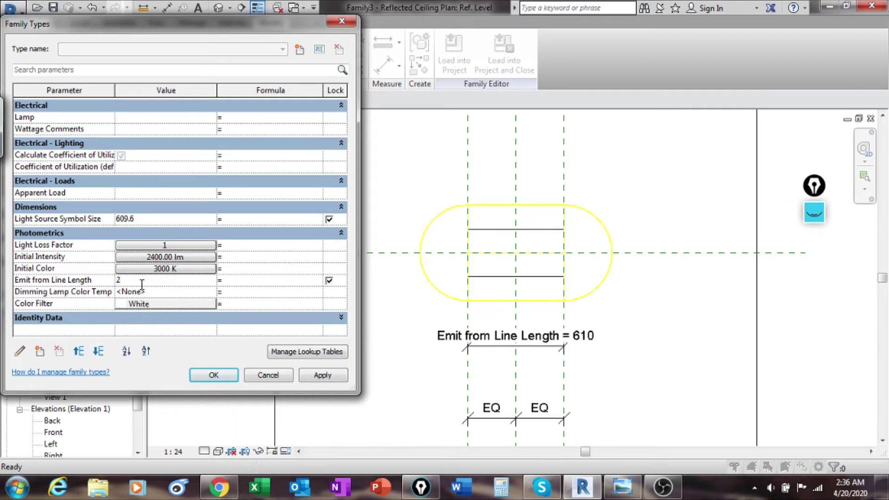
pyautogui.write('000')
pyautogui.click(322, 376)
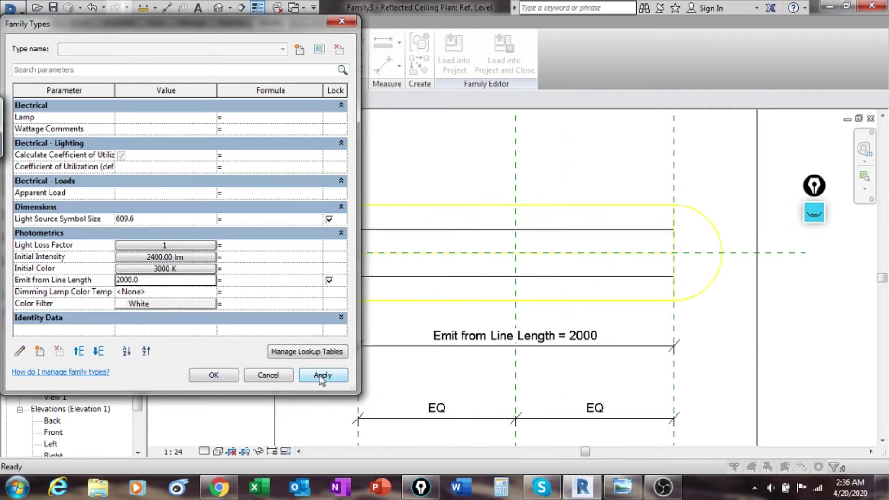
pyautogui.click(213, 376)
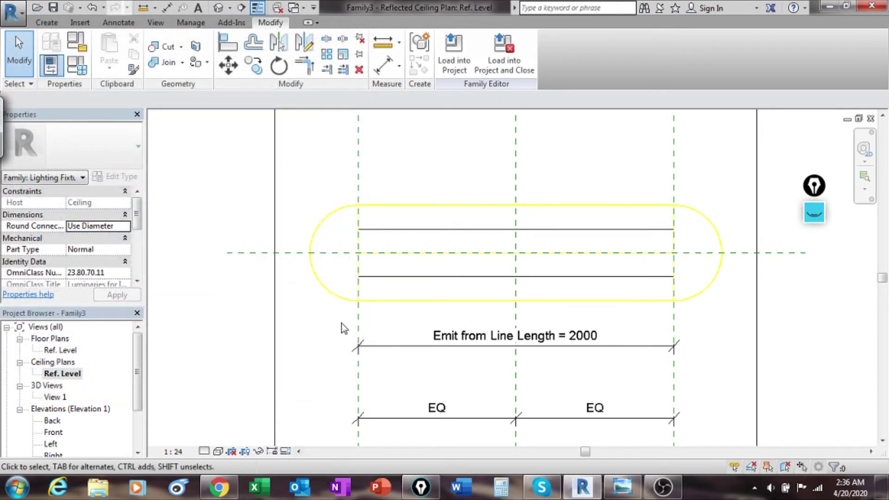
# Check the default 3D view, then open the Left elevation with the fixture centred.
pyautogui.scroll(-3, 292, 320)
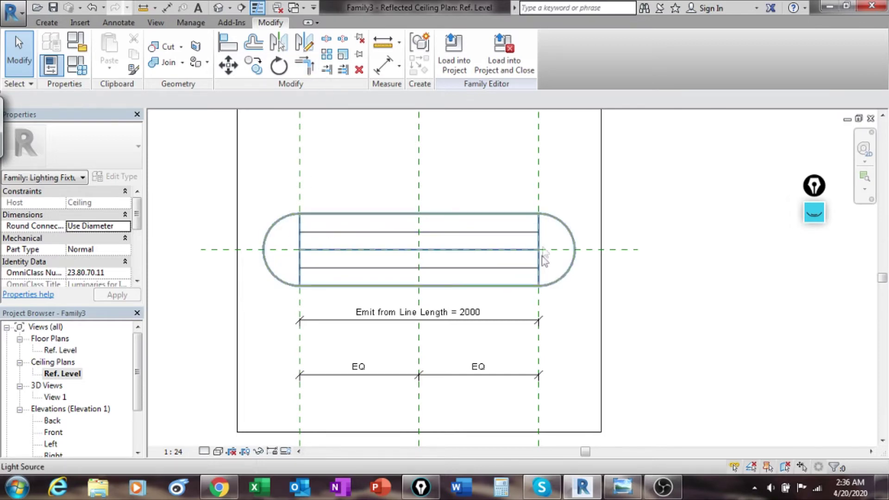
pyautogui.click(218, 9)
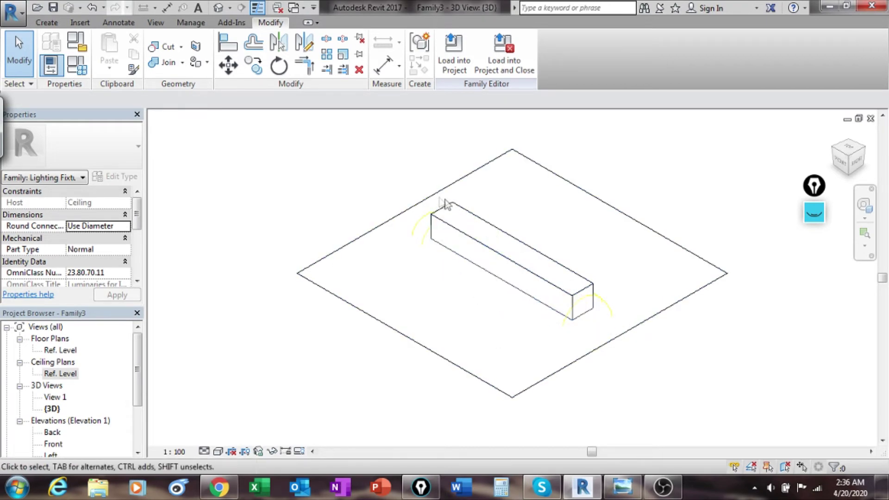
pyautogui.scroll(2, 582, 332)
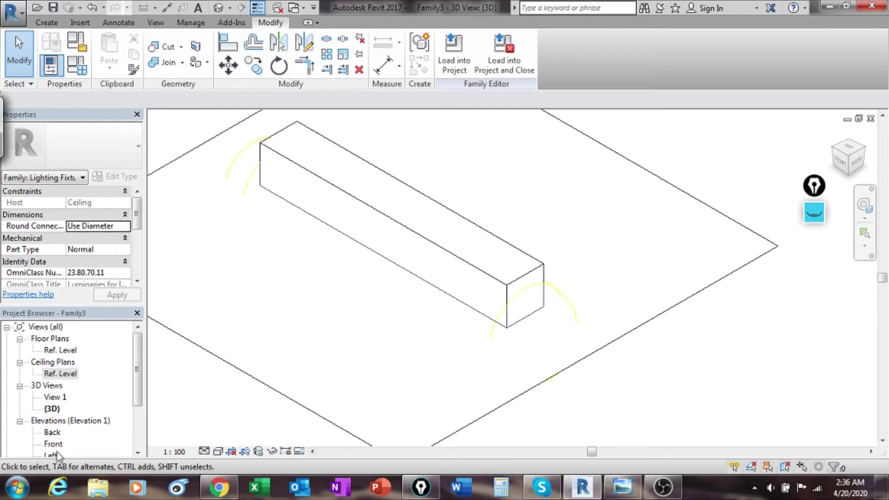
pyautogui.scroll(-1, 134, 371)
pyautogui.click(60, 339)
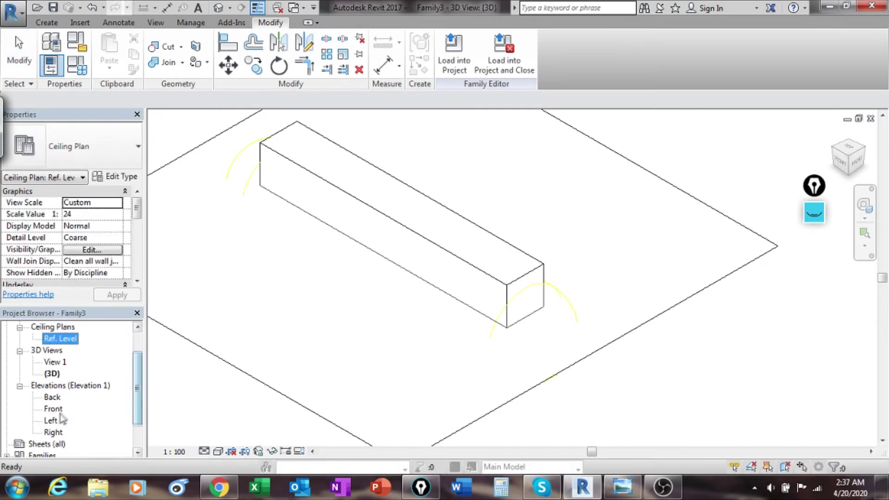
pyautogui.doubleClick(52, 421)
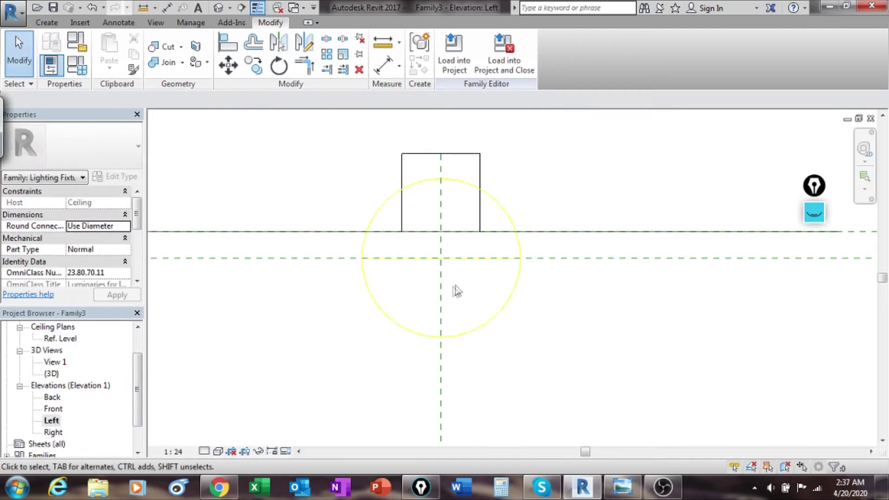
pyautogui.scroll(2, 427, 220)
pyautogui.moveTo(427, 220); pyautogui.dragTo(508, 288, button='middle')
pyautogui.scroll(-1, 382, 199)
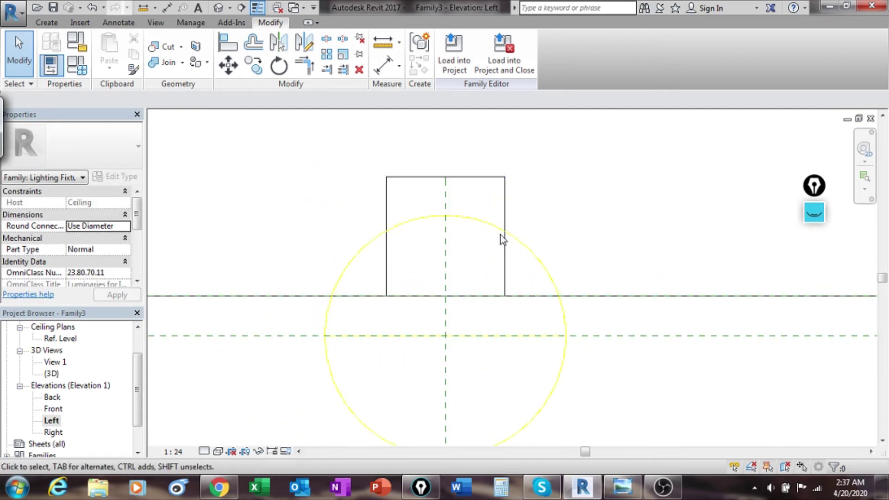
pyautogui.click(447, 307)
pyautogui.click(550, 230)
pyautogui.scroll(-1, 379, 193)
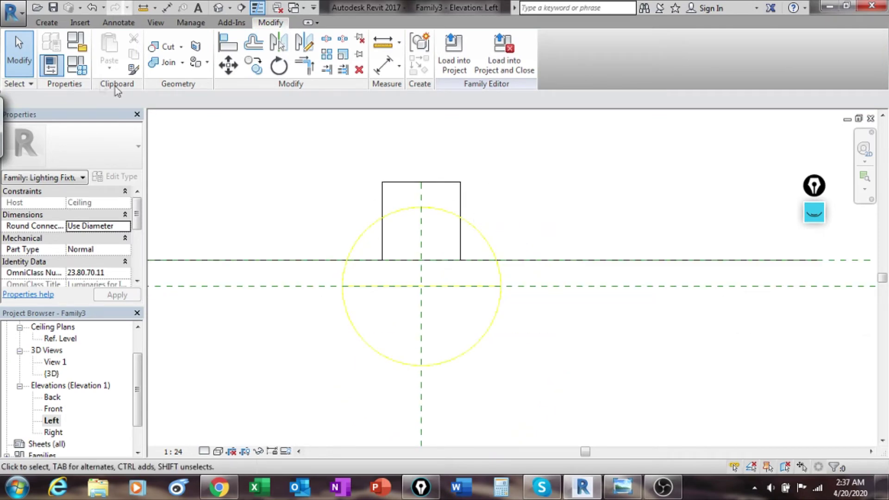
# Drag the Light Source Elevation reference plane upward and dismiss the light source warning.
pyautogui.click(537, 287)
pyautogui.moveTo(535, 285); pyautogui.dragTo(540, 218)
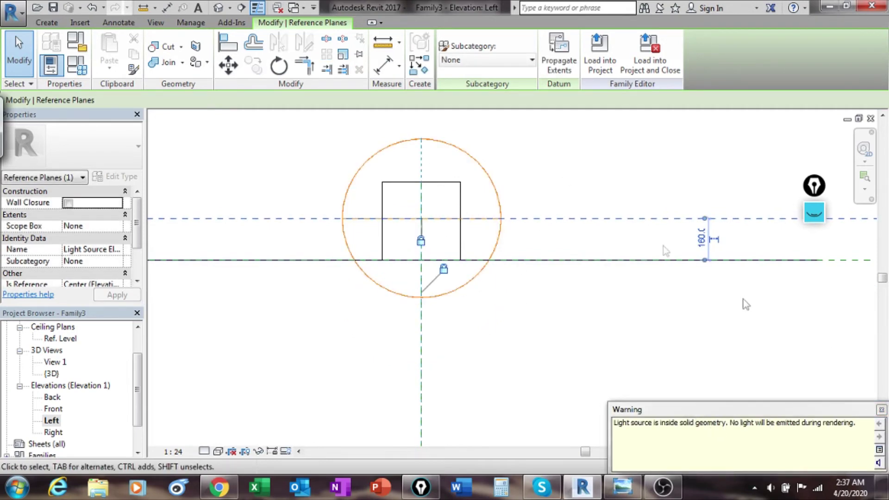
pyautogui.click(881, 411)
pyautogui.click(641, 346)
pyautogui.moveTo(559, 310); pyautogui.dragTo(482, 313, button='middle')
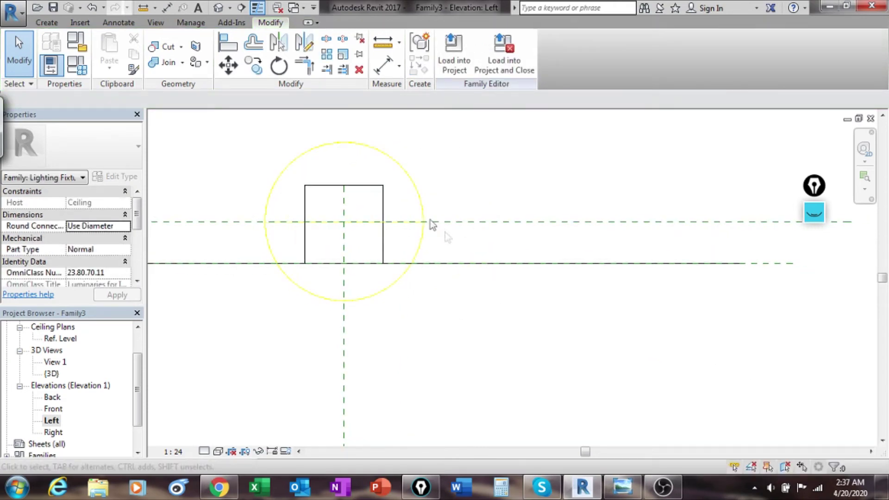
# Add a 160 aligned dimension between the Light Source Elevation plane and the ceiling plane.
pyautogui.click(383, 65)
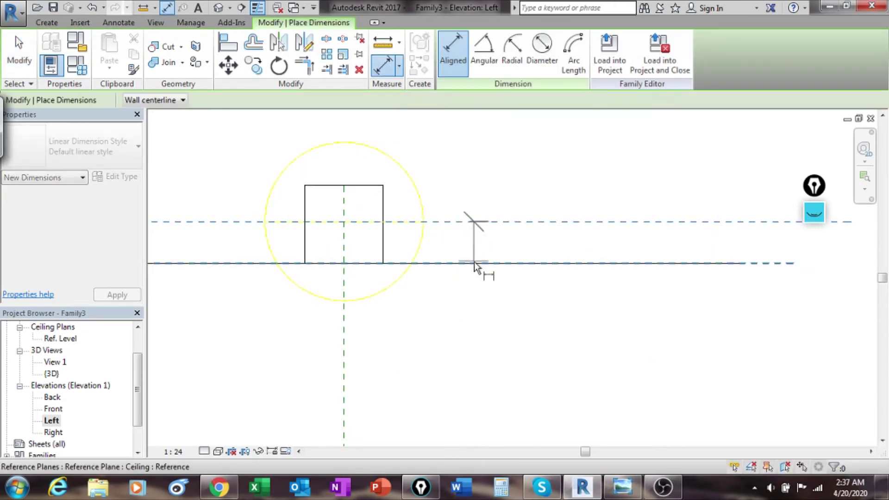
pyautogui.click(474, 262)
pyautogui.click(502, 242)
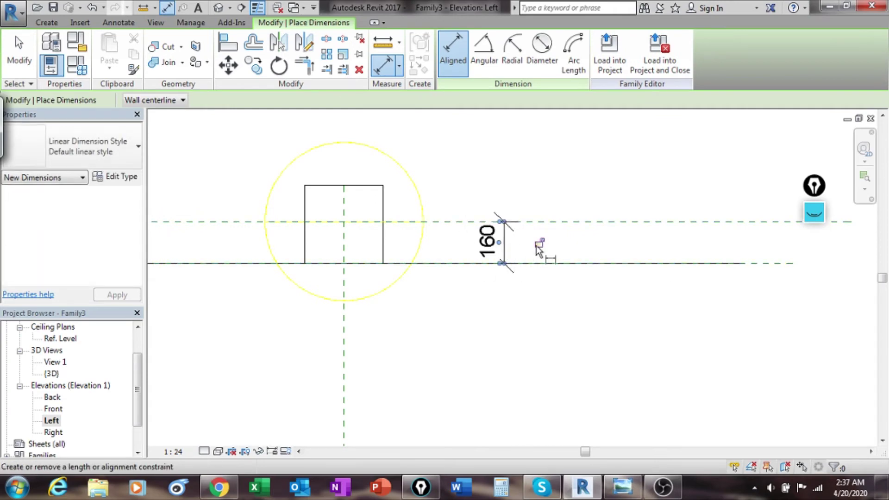
pyautogui.click(19, 53)
pyautogui.moveTo(417, 208); pyautogui.dragTo(539, 203, button='middle')
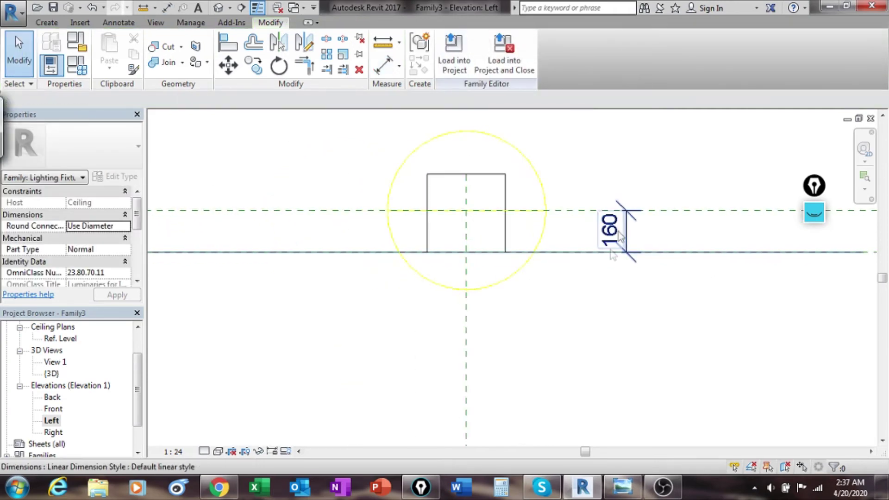
pyautogui.scroll(2, 449, 194)
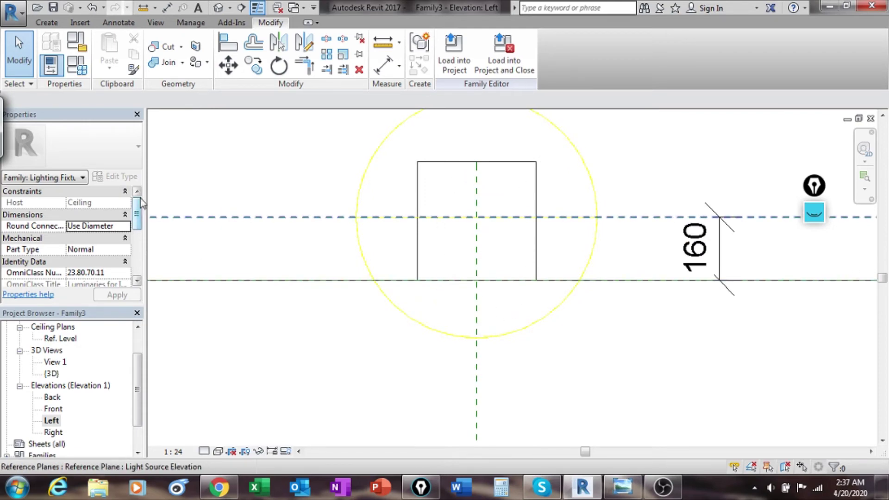
pyautogui.click(48, 23)
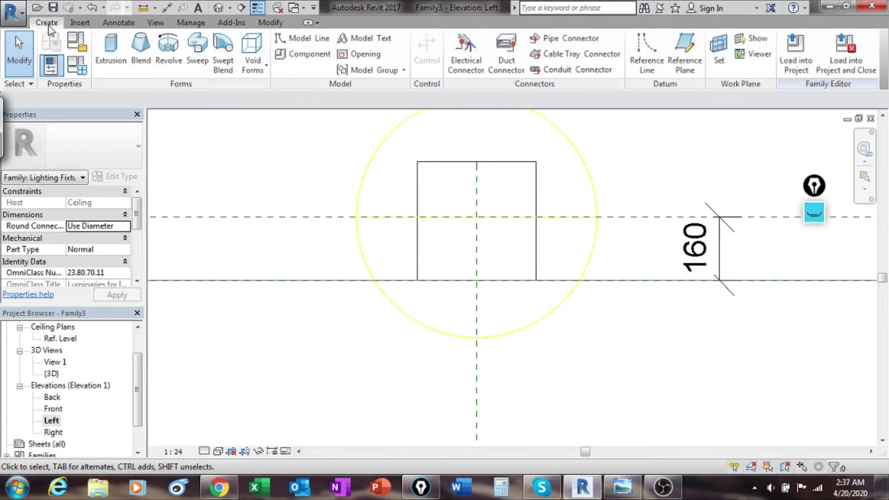
# Start a void extrusion sketch using Pick Lines with an offset of 5.
pyautogui.click(253, 67)
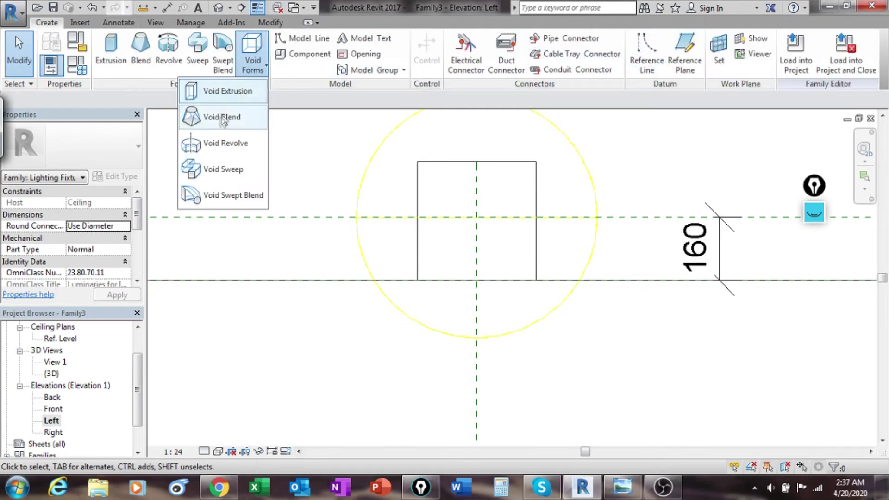
pyautogui.click(234, 92)
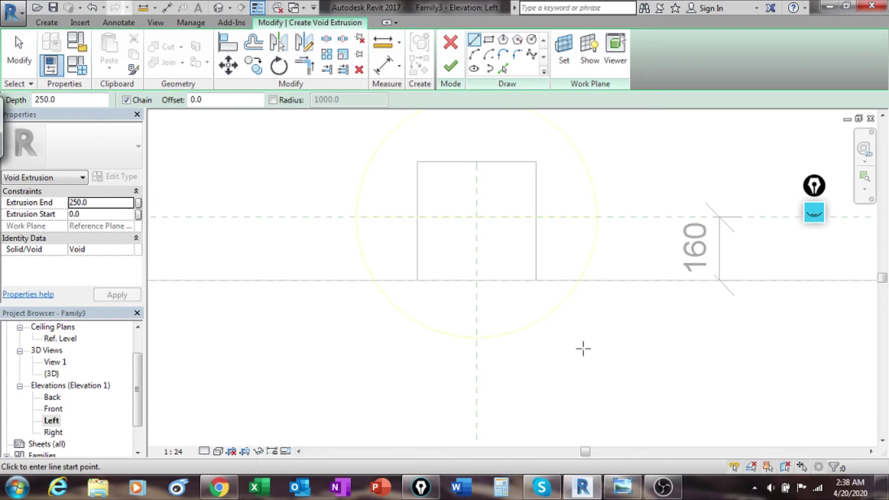
pyautogui.click(503, 69)
pyautogui.click(183, 100)
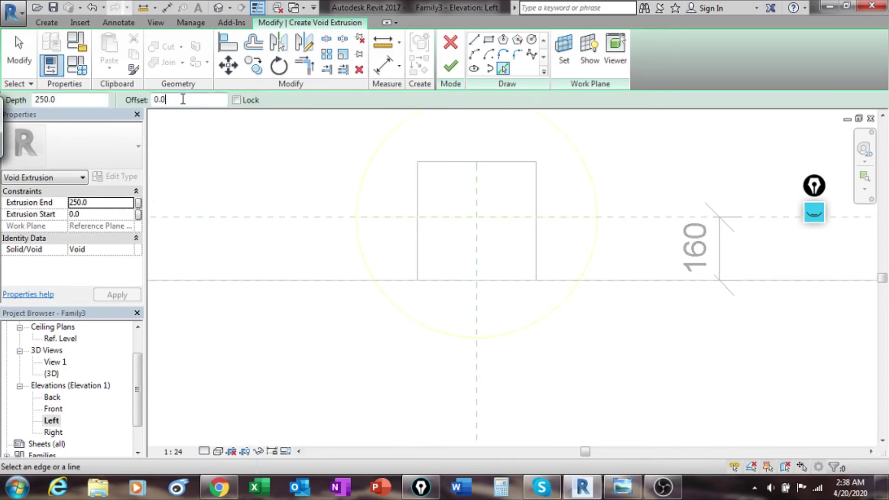
pyautogui.write('5')
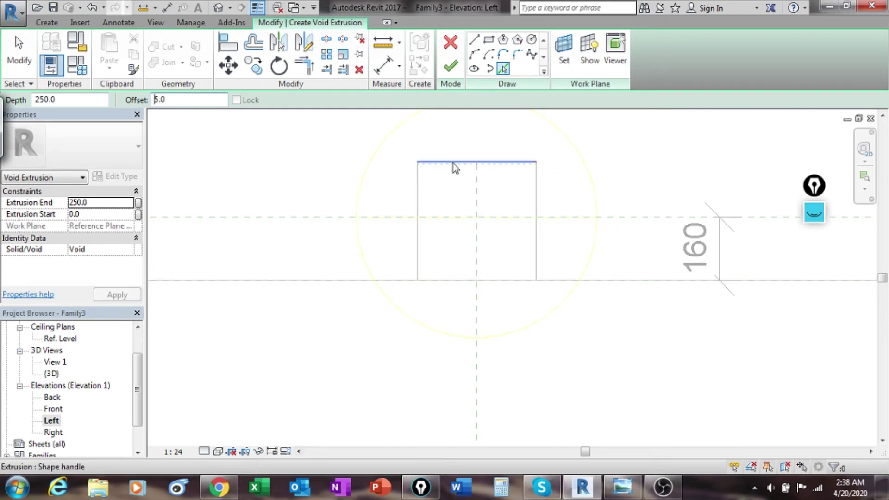
# Pick the box's left, top and right edges and the reference level as offset sketch lines.
pyautogui.moveTo(450, 169); pyautogui.dragTo(414, 181, button='middle')
pyautogui.scroll(4, 408, 178)
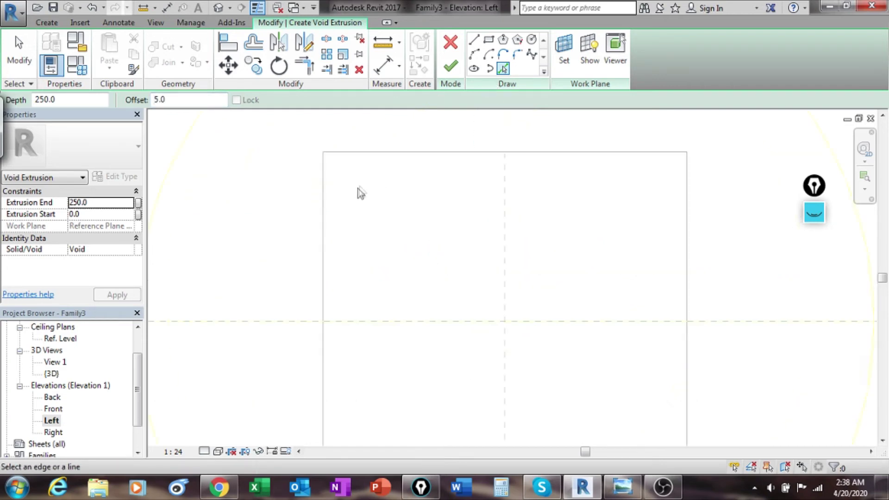
pyautogui.click(325, 202)
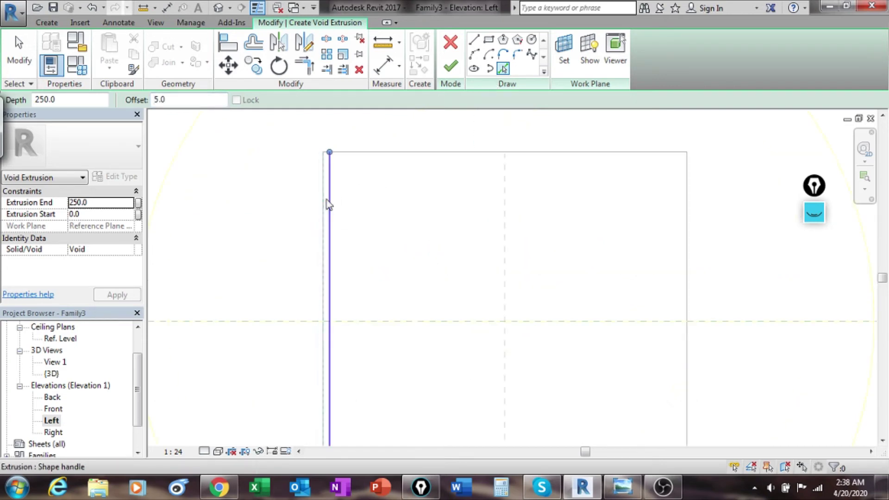
pyautogui.click(386, 155)
pyautogui.click(686, 210)
pyautogui.scroll(-2, 466, 341)
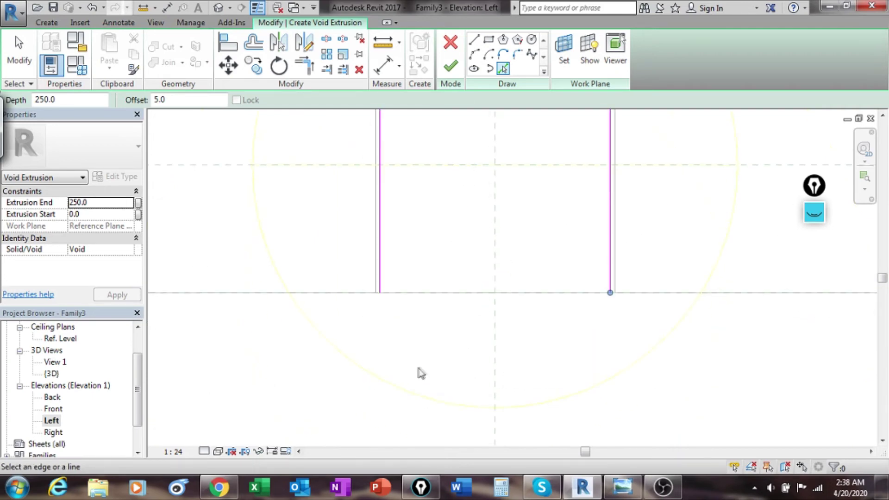
pyautogui.scroll(3, 433, 359)
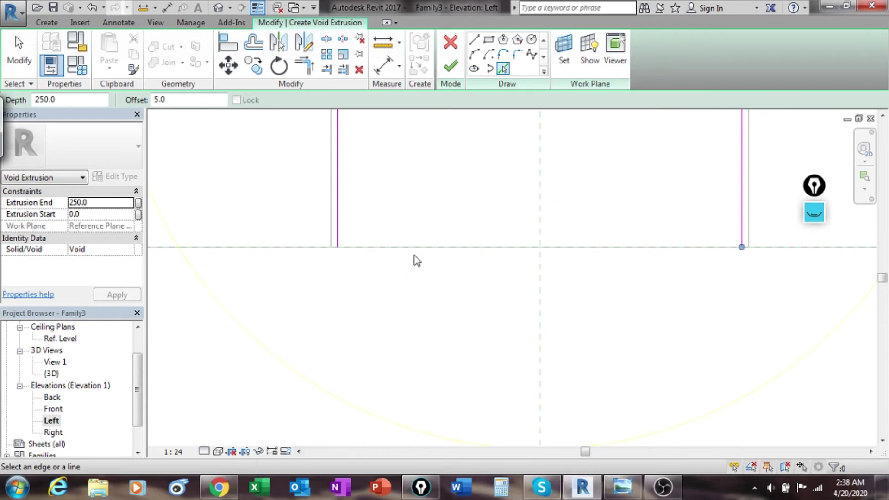
pyautogui.click(304, 250)
pyautogui.scroll(1, 363, 259)
pyautogui.scroll(1, 306, 303)
pyautogui.click(19, 47)
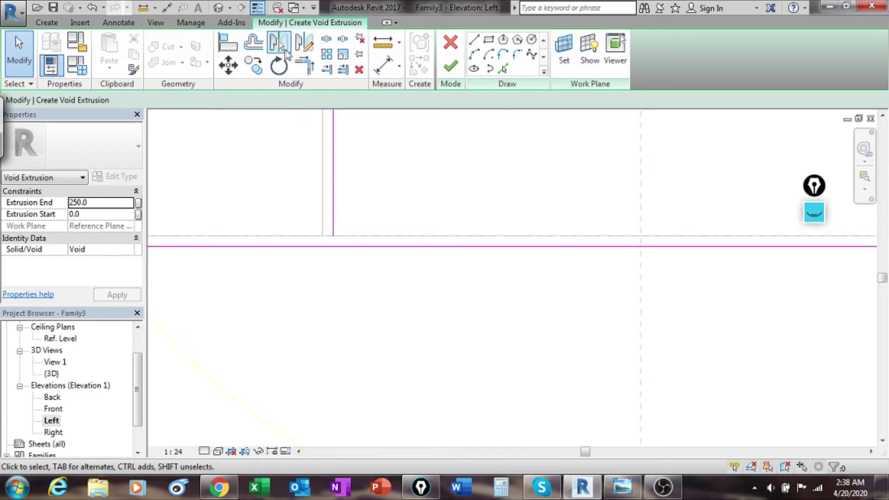
# Trim both vertical sketch lines to the bottom line to close the profile, then finish the void.
pyautogui.click(304, 65)
pyautogui.click(333, 181)
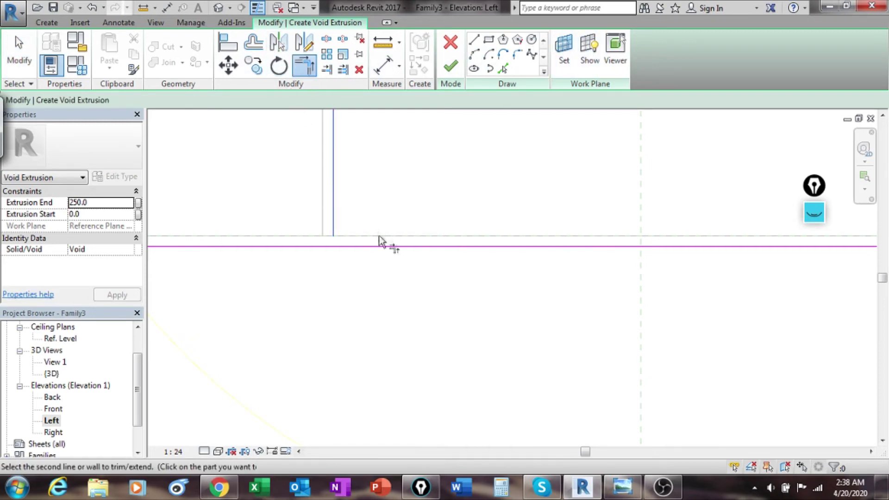
pyautogui.click(382, 248)
pyautogui.moveTo(588, 264); pyautogui.dragTo(635, 272, button='middle')
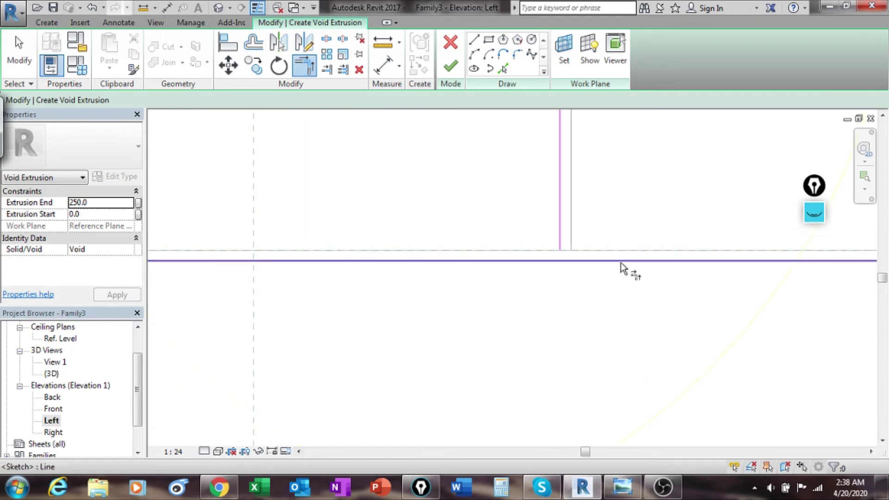
pyautogui.click(565, 230)
pyautogui.click(535, 260)
pyautogui.scroll(-4, 463, 278)
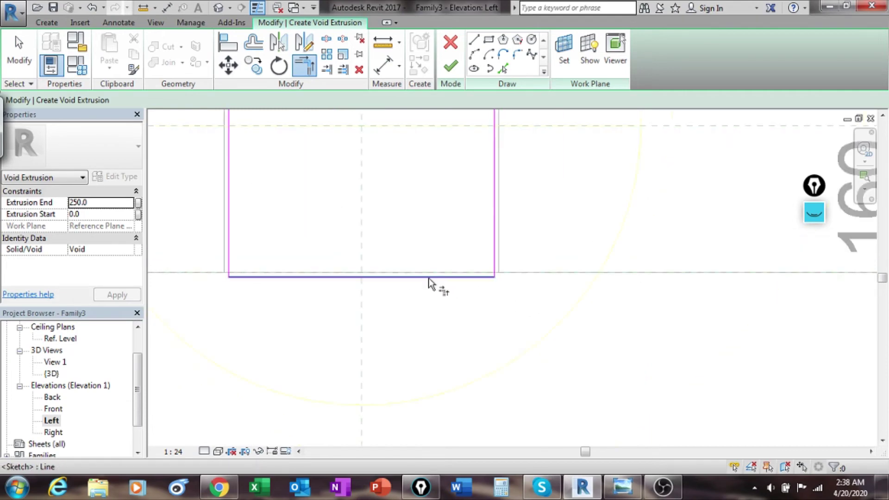
pyautogui.click(218, 45)
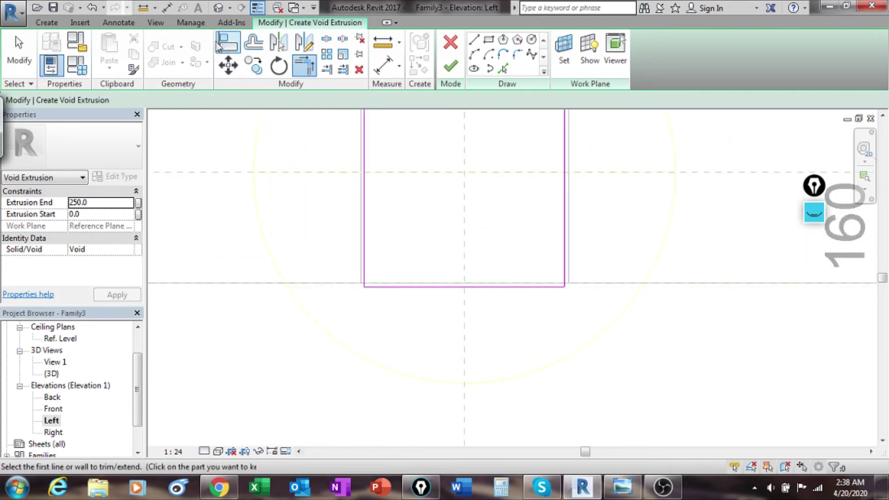
pyautogui.click(450, 66)
pyautogui.moveTo(463, 231); pyautogui.dragTo(416, 285, button='middle')
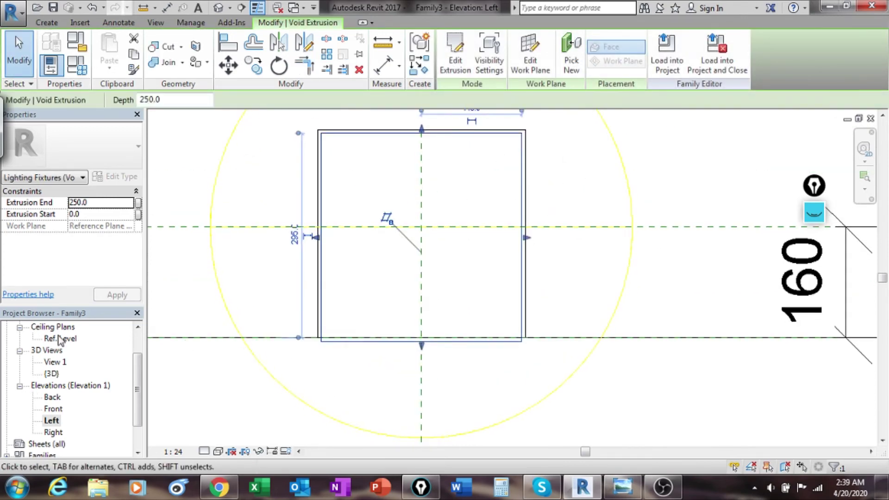
pyautogui.doubleClick(61, 338)
# In the reflected ceiling plan, add a reference plane picked from the end plane near the rounded end.
pyautogui.scroll(4, 355, 257)
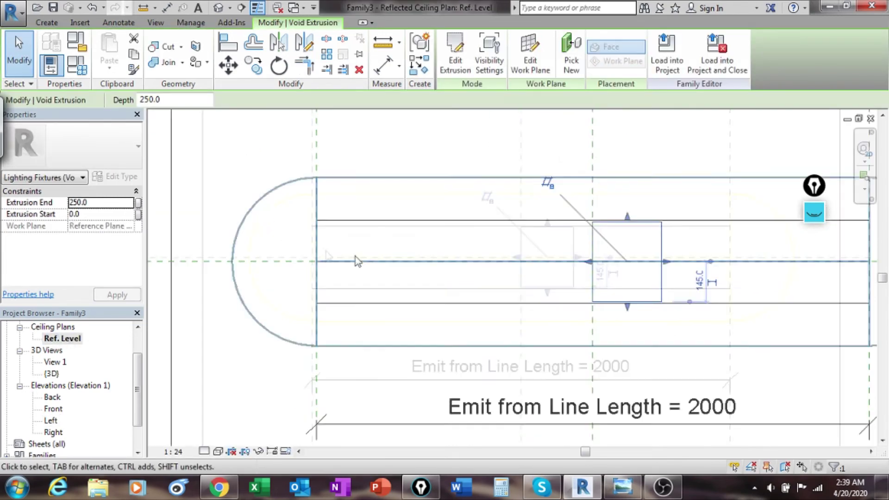
pyautogui.scroll(2, 277, 260)
pyautogui.scroll(-3, 324, 250)
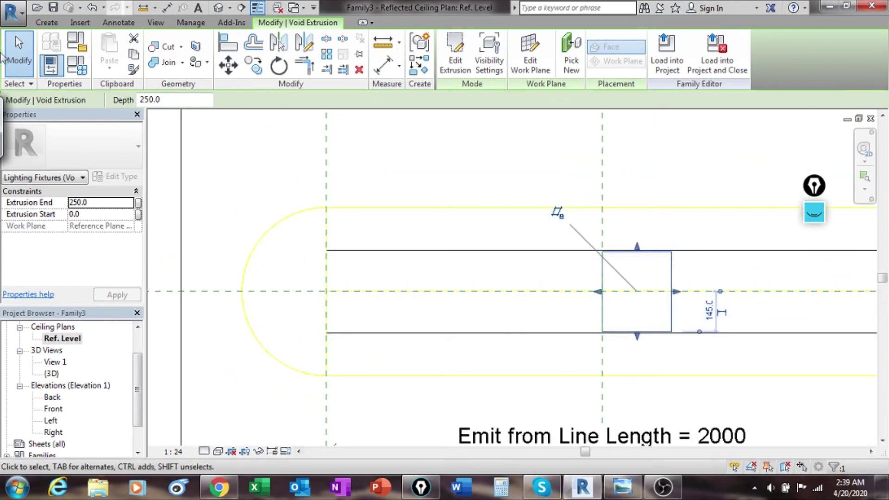
pyautogui.click(47, 23)
pyautogui.click(685, 54)
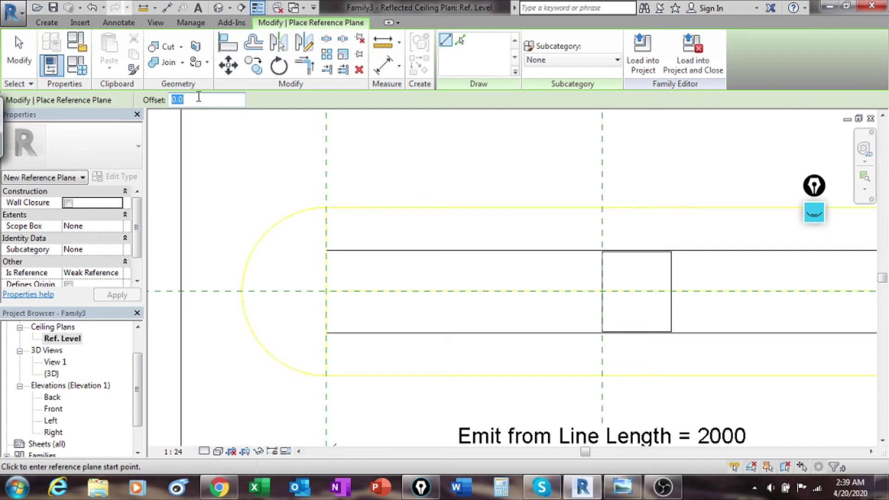
pyautogui.click(460, 42)
pyautogui.scroll(5, 327, 174)
pyautogui.scroll(1, 326, 176)
pyautogui.click(334, 179)
pyautogui.scroll(3, 342, 189)
pyautogui.moveTo(342, 189)
pyautogui.mouseDown(button='middle')
pyautogui.moveTo(666, 264)
pyautogui.moveTo(627, 242)
pyautogui.mouseUp(button='middle')
pyautogui.scroll(-3, 522, 213)
pyautogui.scroll(-3, 355, 230)
pyautogui.scroll(2, 588, 205)
pyautogui.press('Escape')
pyautogui.press('Escape')
pyautogui.scroll(2, 542, 202)
pyautogui.moveTo(637, 159); pyautogui.dragTo(423, 242, button='middle')
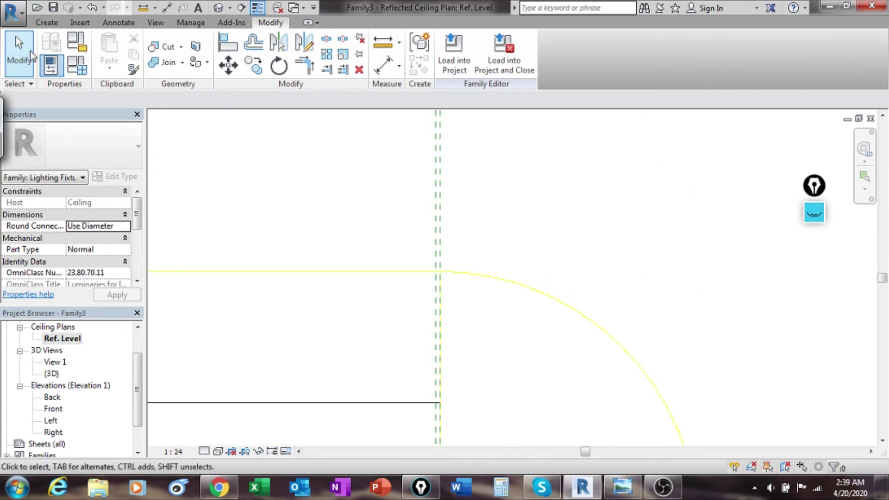
# Place a 5 aligned dimension between the paired reference planes and adjust its witness lines.
pyautogui.click(384, 65)
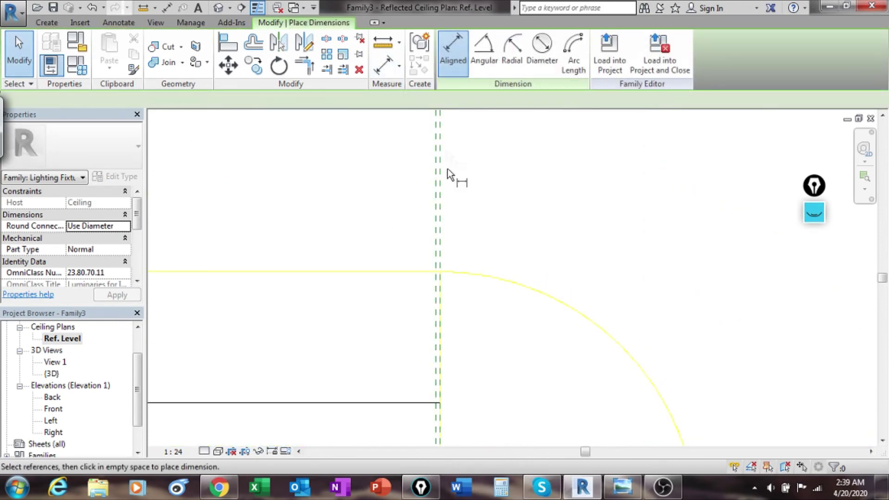
pyautogui.click(436, 199)
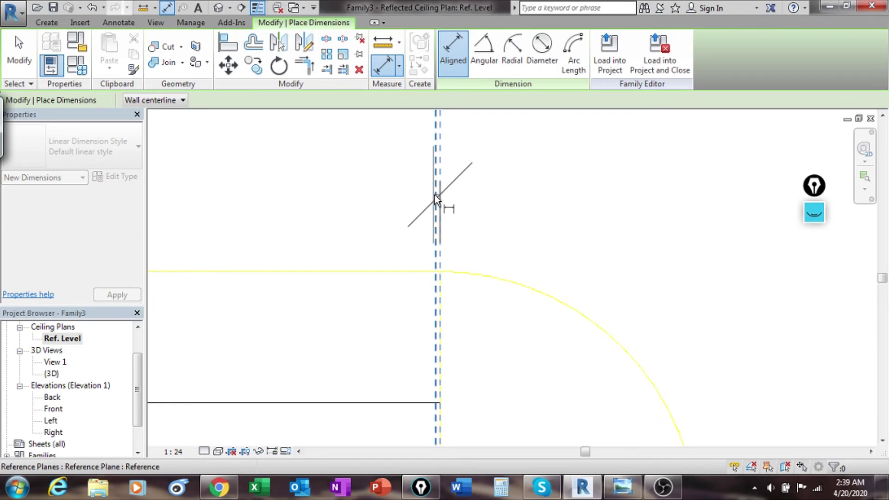
pyautogui.click(434, 194)
pyautogui.press('Escape')
pyautogui.scroll(1, 446, 181)
pyautogui.scroll(2, 444, 181)
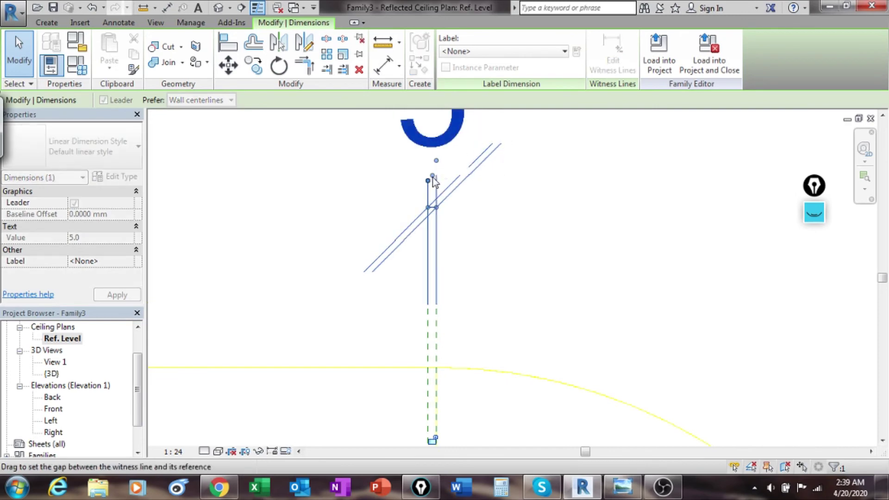
pyautogui.moveTo(495, 149); pyautogui.dragTo(698, 210)
pyautogui.scroll(2, 435, 177)
pyautogui.scroll(-2, 427, 213)
pyautogui.scroll(-3, 427, 214)
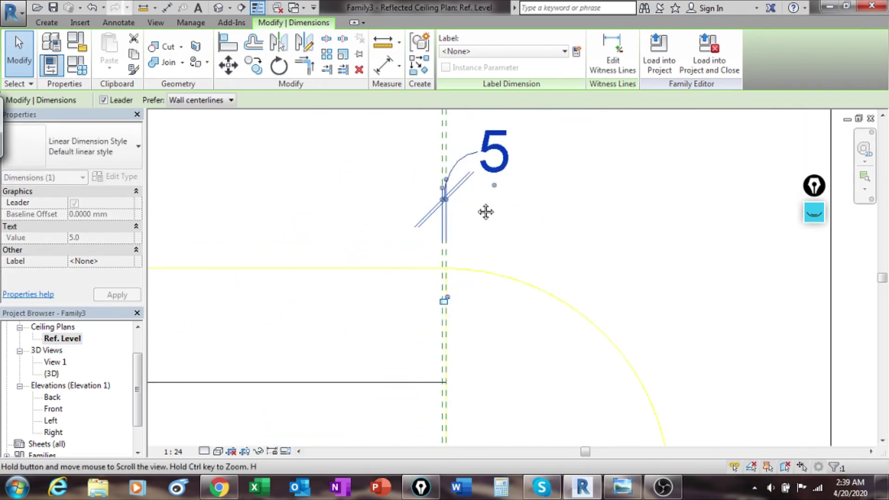
pyautogui.click(487, 282)
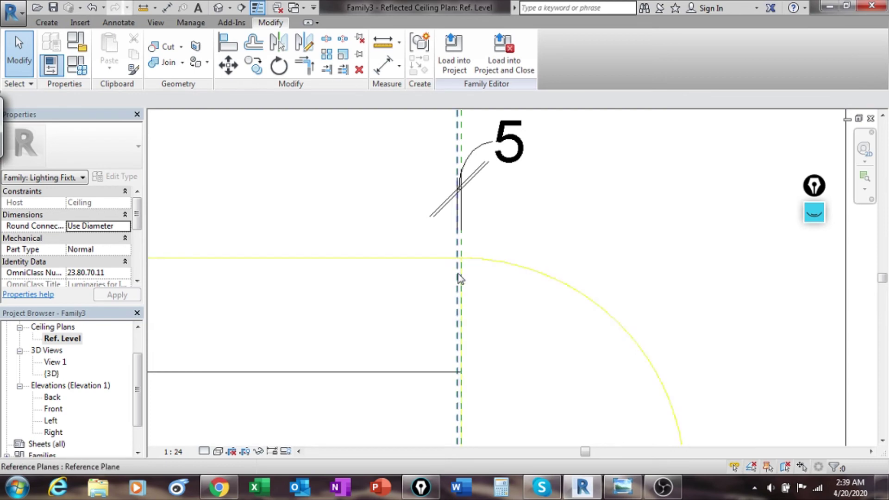
# Pan to the light fixture and start another aligned dimension from the end reference plane.
pyautogui.scroll(-2, 367, 271)
pyautogui.moveTo(367, 271); pyautogui.dragTo(440, 238, button='middle')
pyautogui.scroll(-2, 509, 240)
pyautogui.scroll(4, 418, 241)
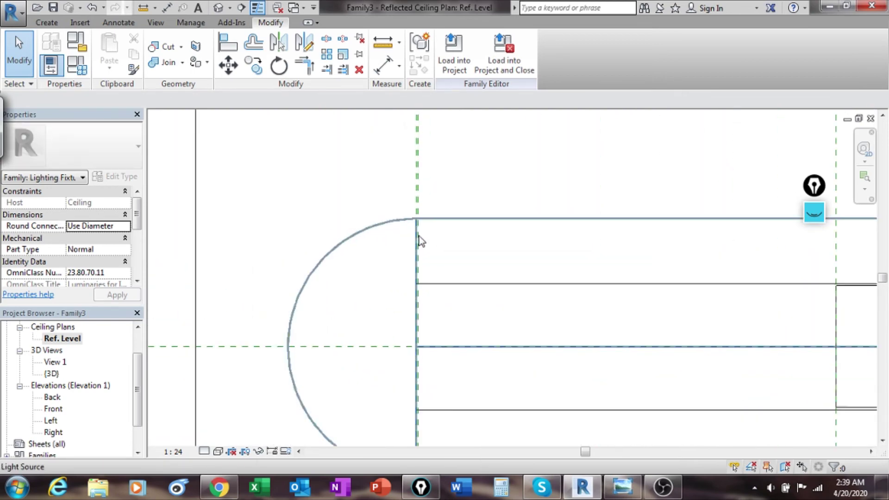
pyautogui.scroll(2, 413, 186)
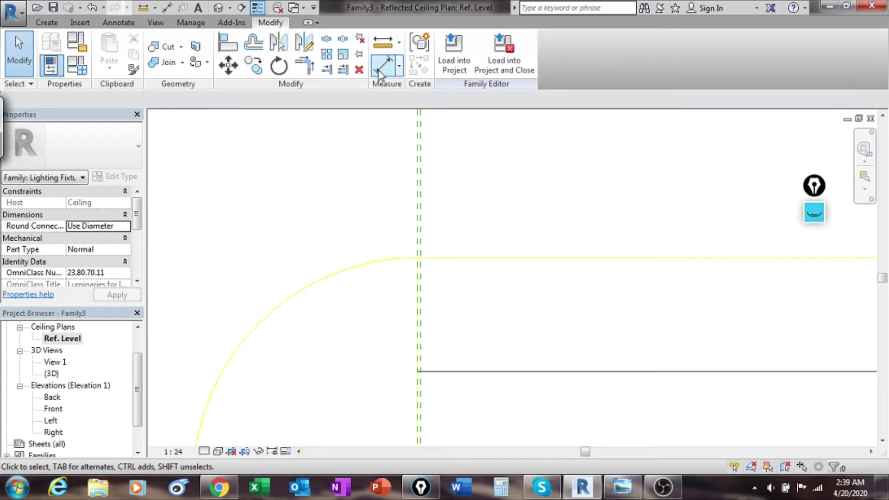
pyautogui.click(379, 73)
pyautogui.click(418, 191)
pyautogui.scroll(4, 419, 190)
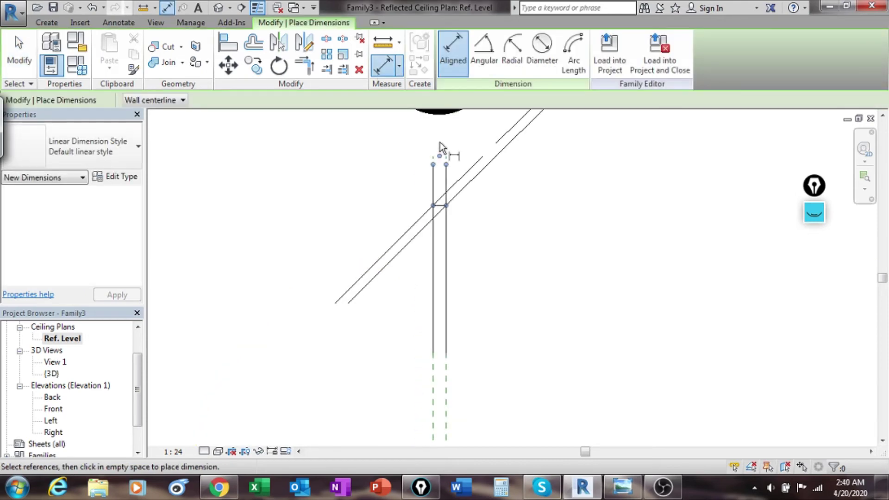
pyautogui.scroll(-1, 288, 165)
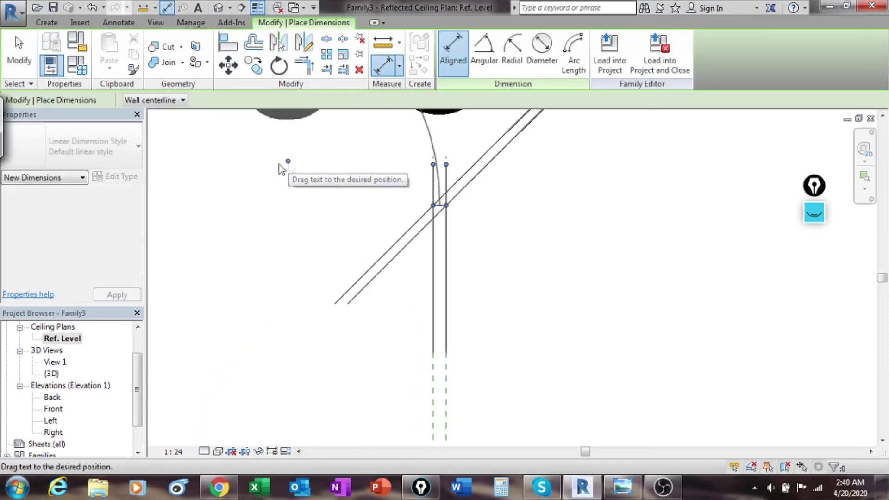
pyautogui.scroll(-2, 401, 215)
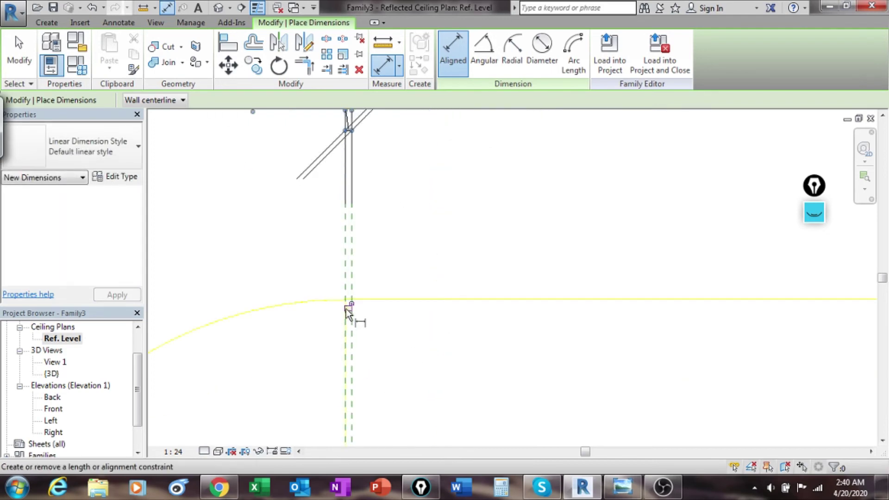
pyautogui.scroll(-3, 310, 226)
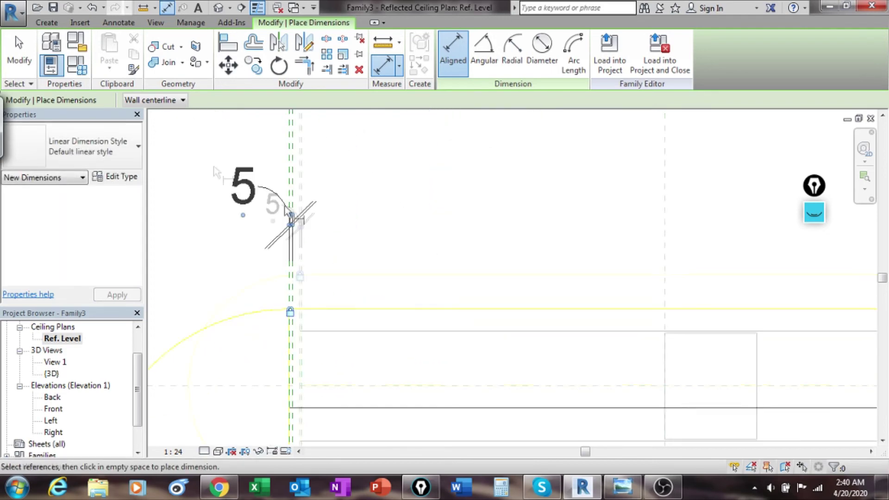
pyautogui.click(18, 51)
pyautogui.scroll(-1, 627, 299)
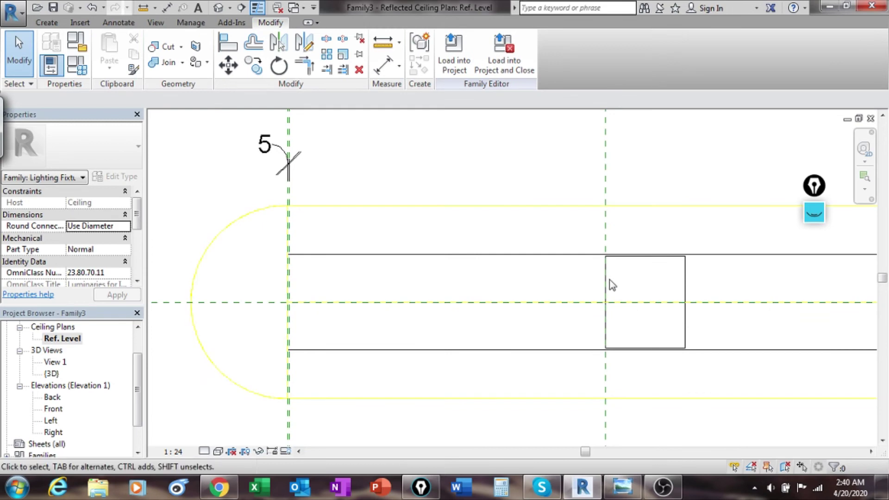
pyautogui.click(608, 288)
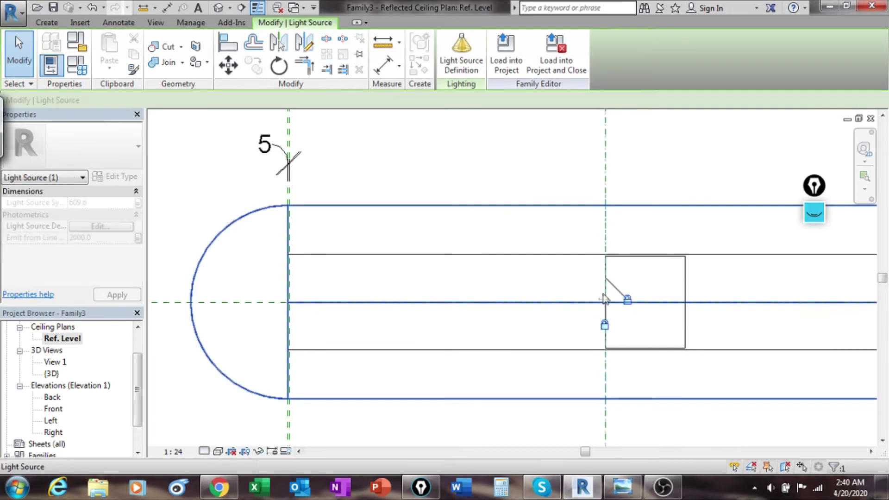
# Stretch the void extrusion box's left edge outward toward the reference planes.
pyautogui.click(645, 234)
pyautogui.click(686, 277)
pyautogui.moveTo(605, 319); pyautogui.dragTo(289, 321)
pyautogui.scroll(4, 266, 262)
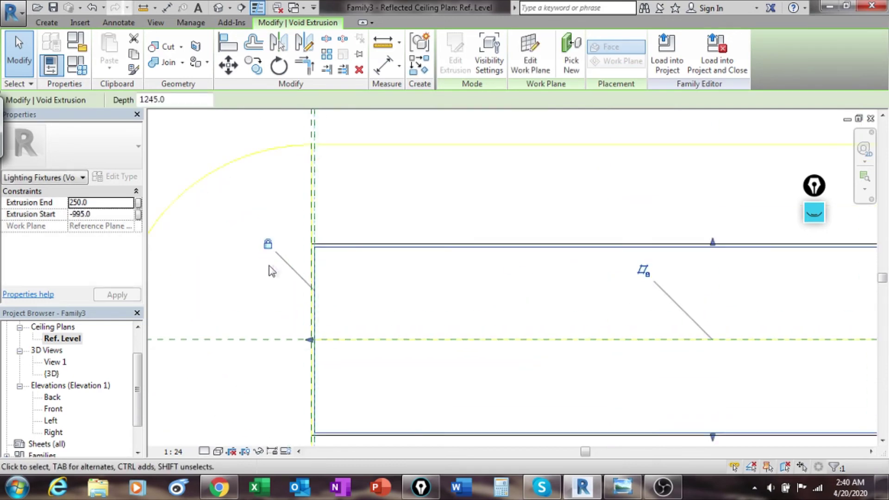
pyautogui.scroll(-4, 479, 293)
pyautogui.scroll(6, 484, 280)
pyautogui.moveTo(471, 258); pyautogui.dragTo(547, 280, button='middle')
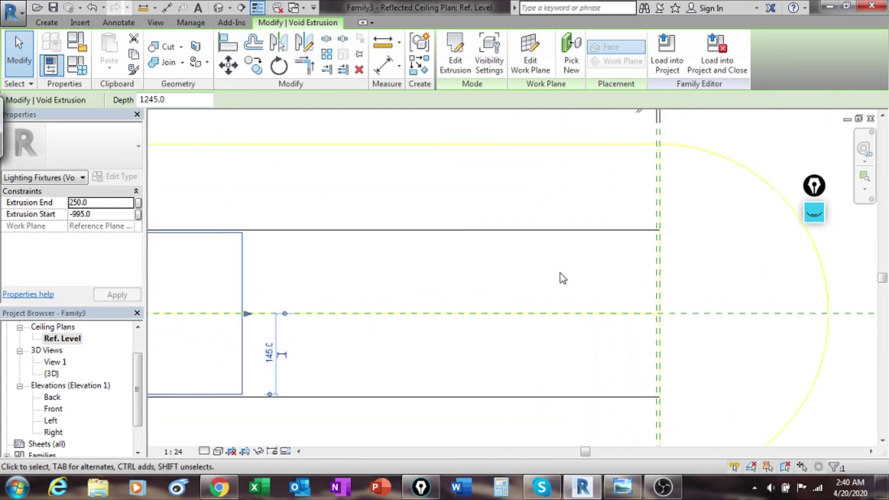
# Align the void box's end edge to the reference plane with AL and lock it.
pyautogui.press('a')
pyautogui.press('l')
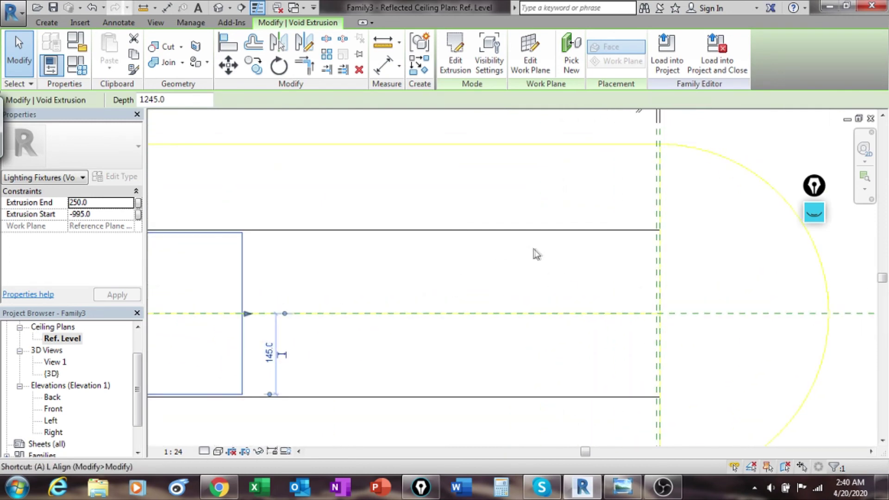
pyautogui.click(655, 179)
pyautogui.click(243, 266)
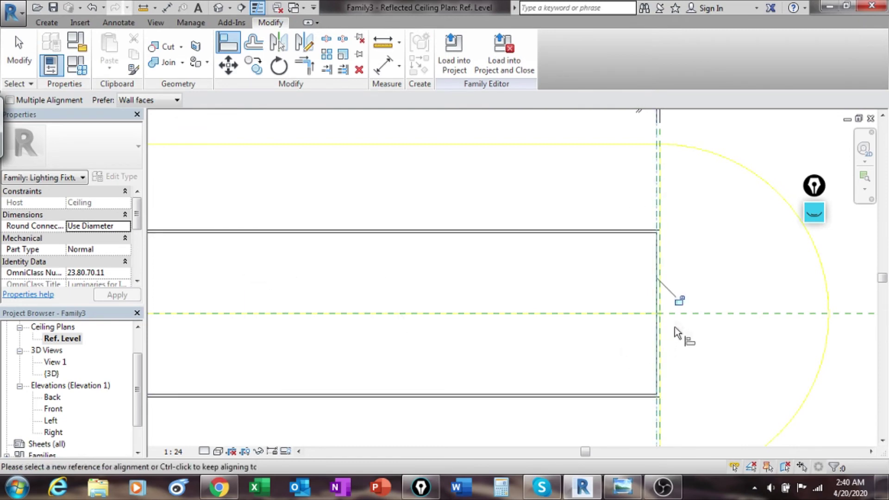
pyautogui.click(680, 301)
pyautogui.moveTo(198, 112); pyautogui.dragTo(339, 113, button='middle')
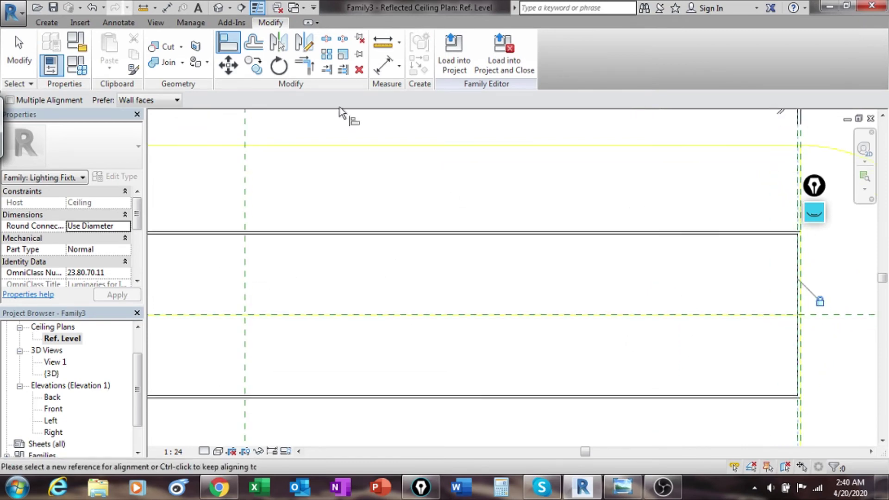
# Show the family in the default 3D view and orbit to inspect the void box.
pyautogui.click(219, 8)
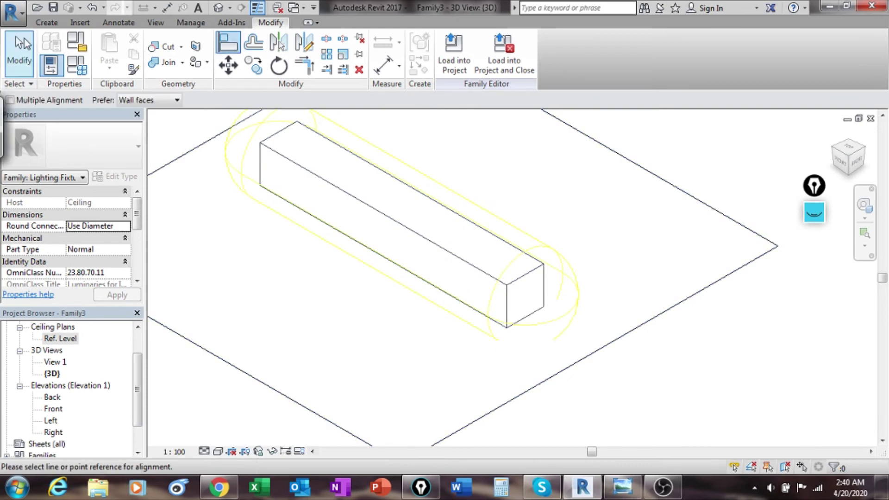
pyautogui.click(20, 47)
pyautogui.keyDown('shift'); pyautogui.moveTo(204, 193); pyautogui.dragTo(628, 213, button='middle'); pyautogui.keyUp('shift')
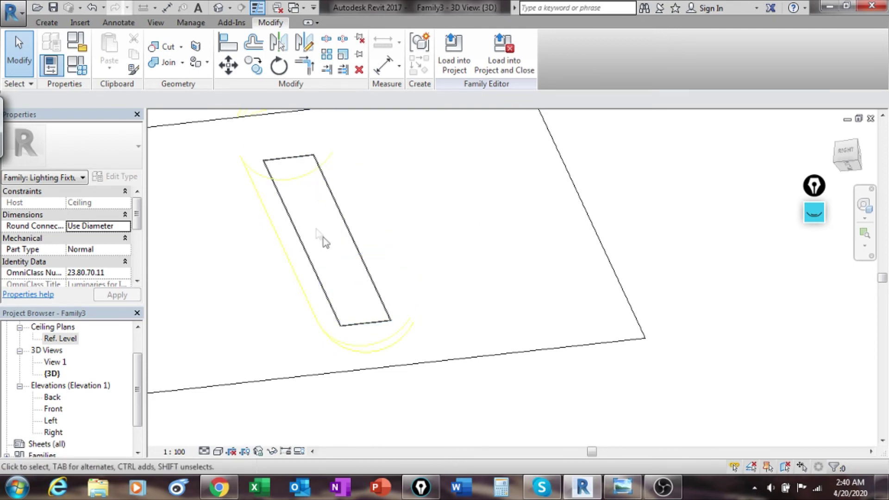
pyautogui.moveTo(380, 210); pyautogui.dragTo(441, 235, button='middle')
pyautogui.scroll(6, 381, 219)
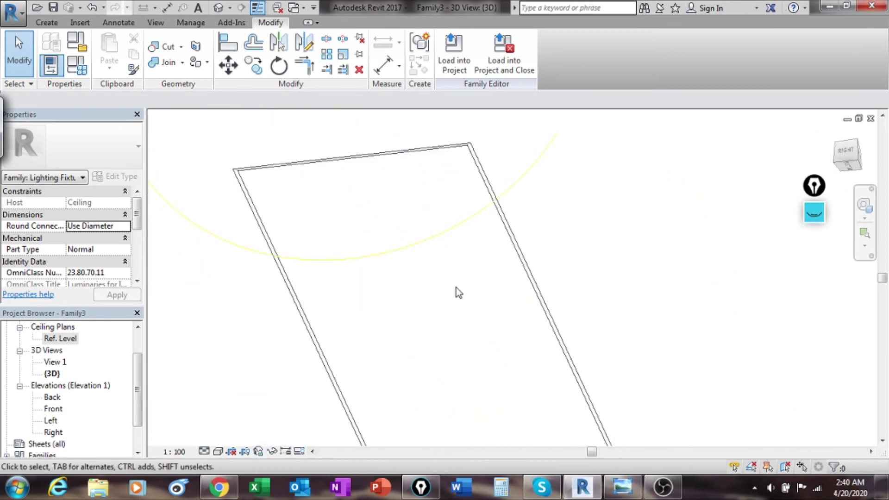
pyautogui.scroll(-3, 457, 288)
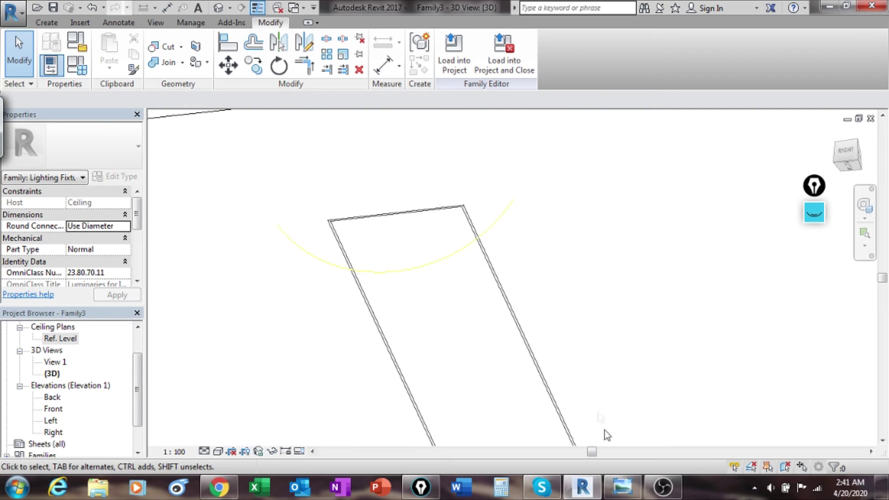
pyautogui.scroll(2, 416, 307)
pyautogui.scroll(-4, 377, 272)
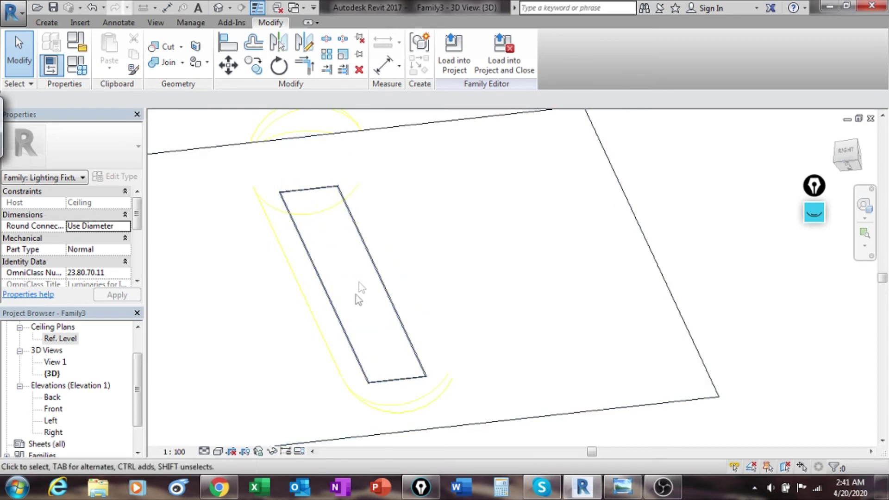
pyautogui.keyDown('shift'); pyautogui.moveTo(352, 301); pyautogui.dragTo(379, 376, button='middle'); pyautogui.keyUp('shift')
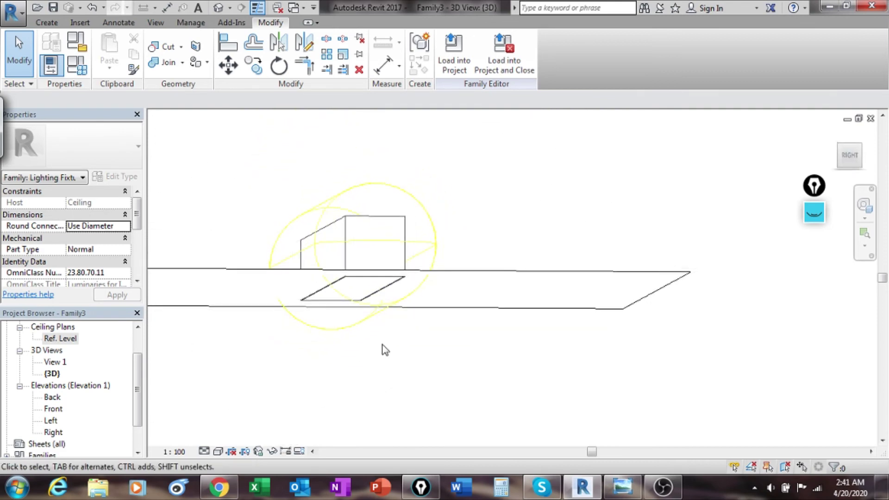
# Select the void extrusion in the Left elevation and start a cut, then cancel it in 3D.
pyautogui.doubleClick(51, 420)
pyautogui.scroll(4, 463, 320)
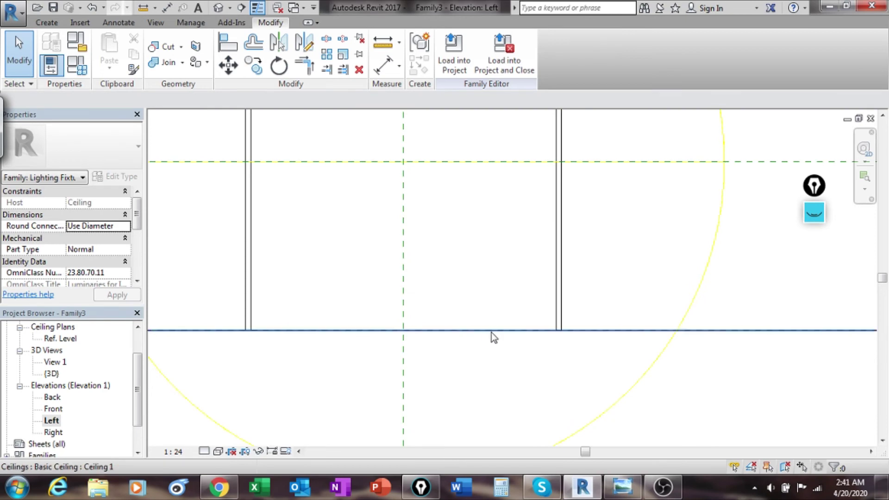
pyautogui.click(555, 235)
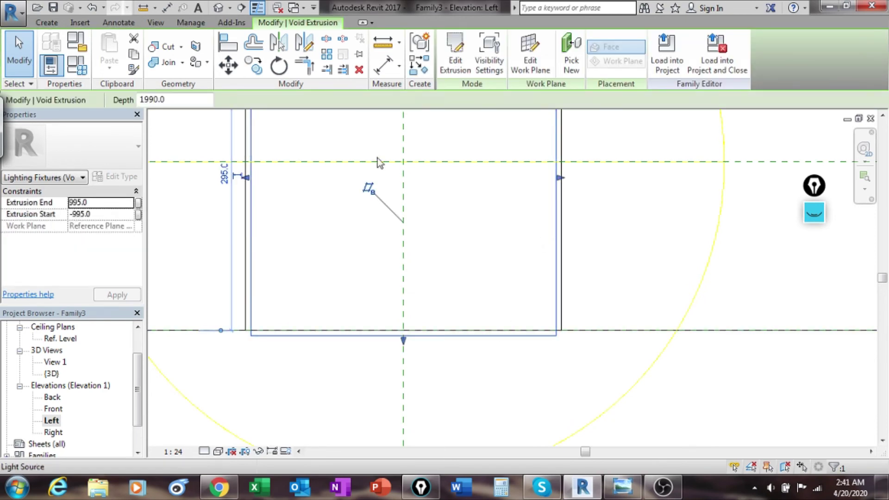
pyautogui.click(160, 53)
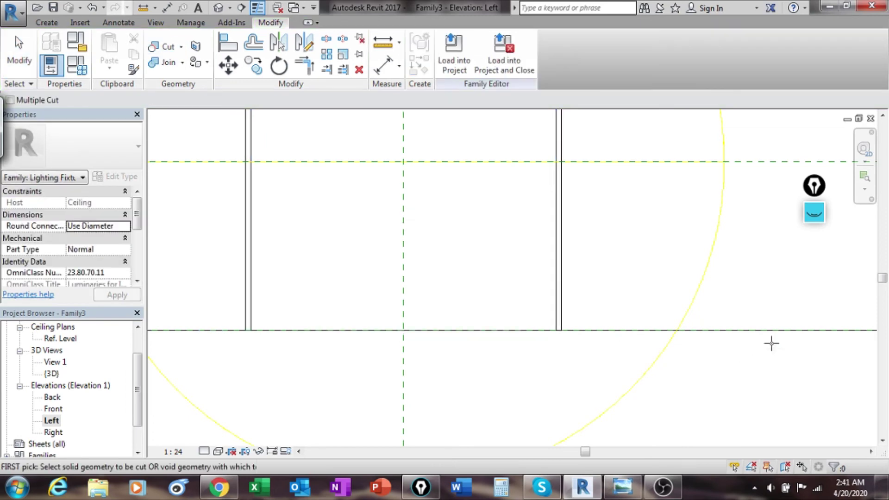
pyautogui.moveTo(774, 331); pyautogui.dragTo(304, 290, button='middle')
pyautogui.scroll(-6, 360, 274)
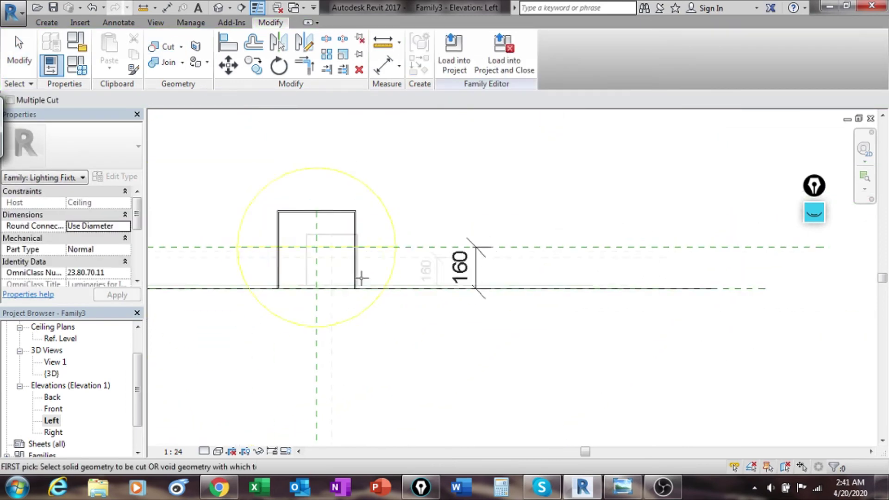
pyautogui.click(218, 9)
pyautogui.keyDown('shift'); pyautogui.moveTo(371, 314); pyautogui.dragTo(365, 266, button='middle'); pyautogui.keyUp('shift')
pyautogui.press('Escape')
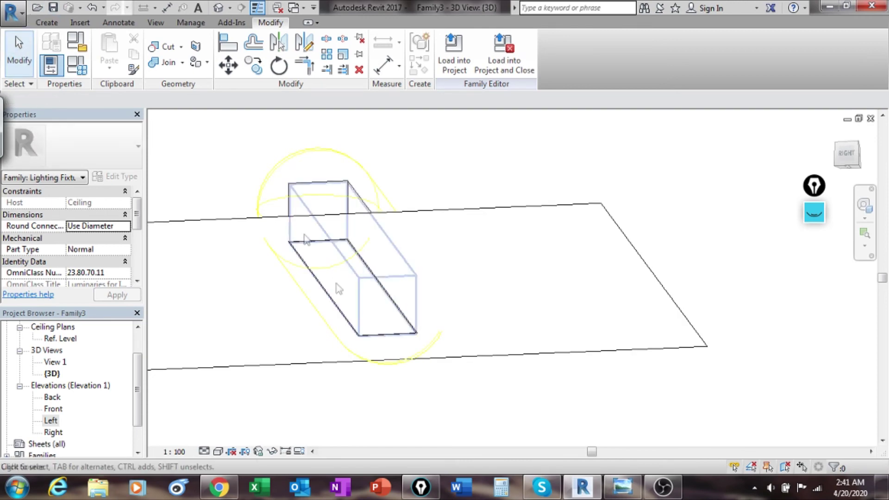
# Cut the ceiling with the void extrusion in the 3D view and orbit to check the opening.
pyautogui.click(377, 290)
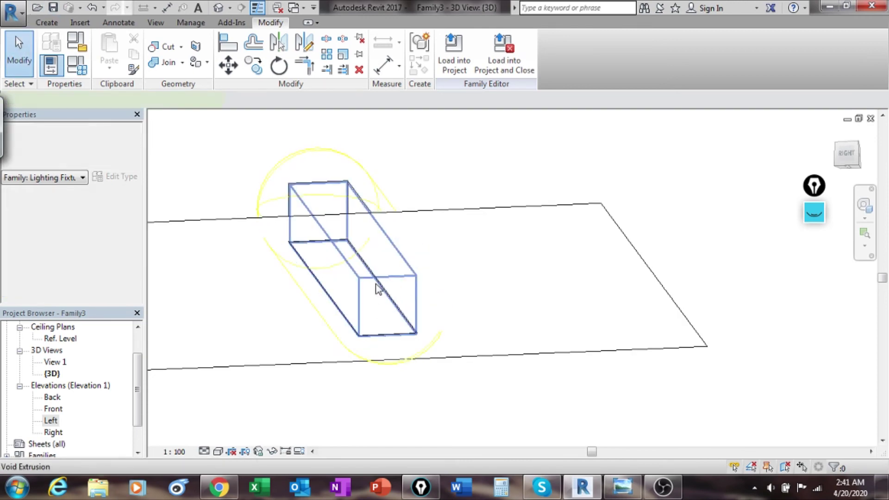
pyautogui.click(162, 48)
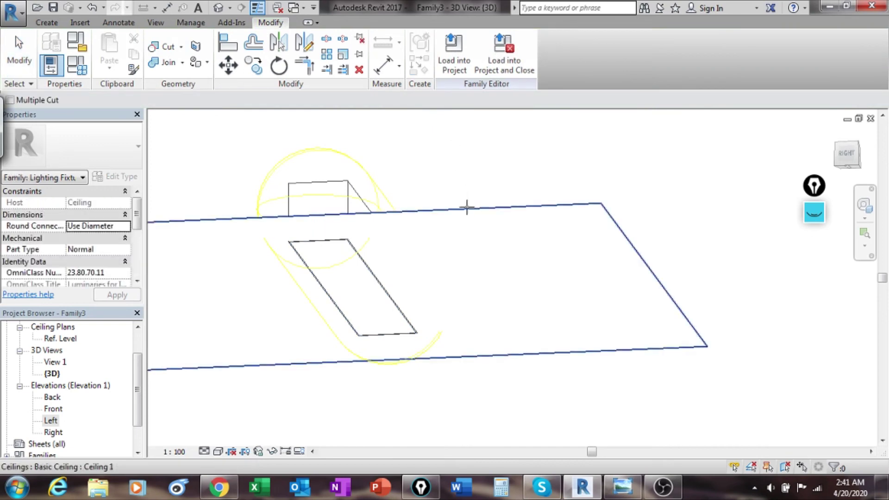
pyautogui.click(469, 208)
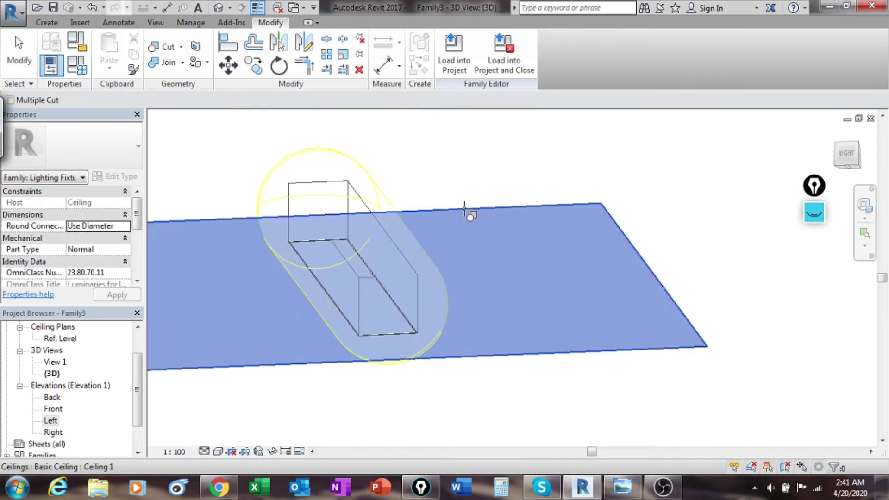
pyautogui.click(359, 257)
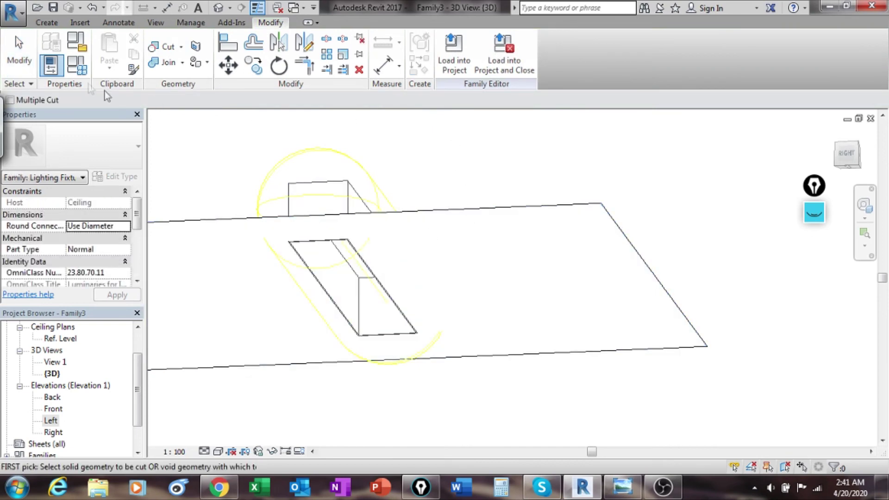
pyautogui.press('Escape')
pyautogui.keyDown('shift'); pyautogui.moveTo(489, 277); pyautogui.dragTo(409, 201, button='middle'); pyautogui.keyUp('shift')
pyautogui.scroll(5, 298, 234)
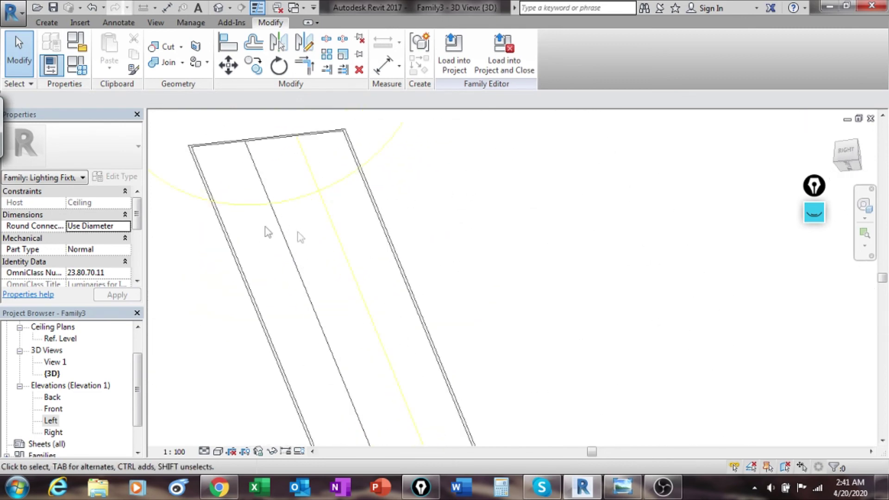
pyautogui.scroll(-1, 248, 206)
pyautogui.scroll(-5, 353, 197)
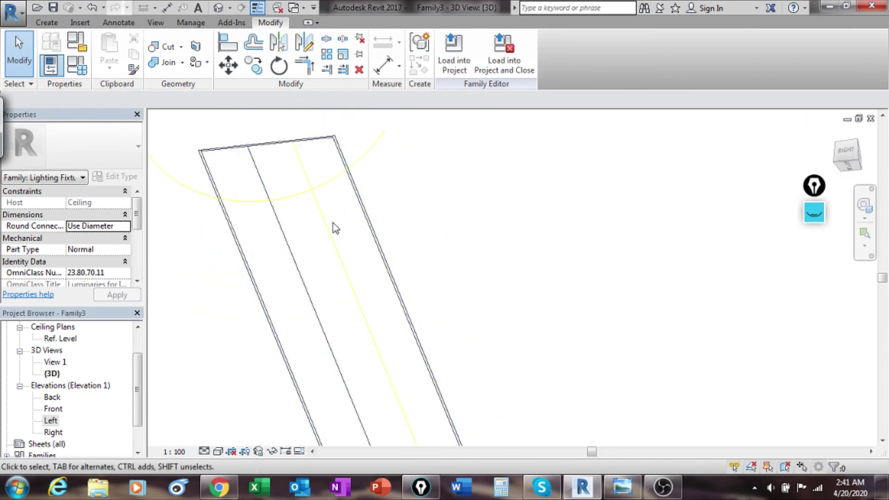
pyautogui.keyDown('shift'); pyautogui.moveTo(347, 222); pyautogui.dragTo(403, 369, button='middle'); pyautogui.keyUp('shift')
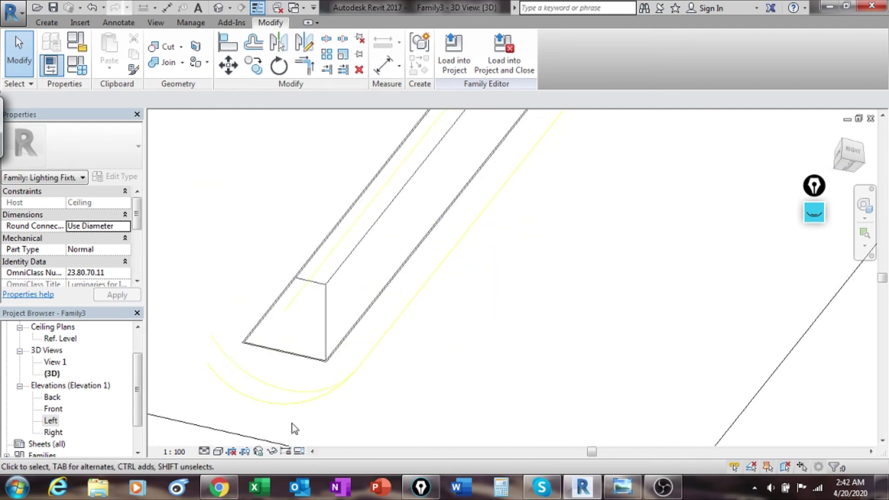
pyautogui.click(218, 451)
pyautogui.click(258, 398)
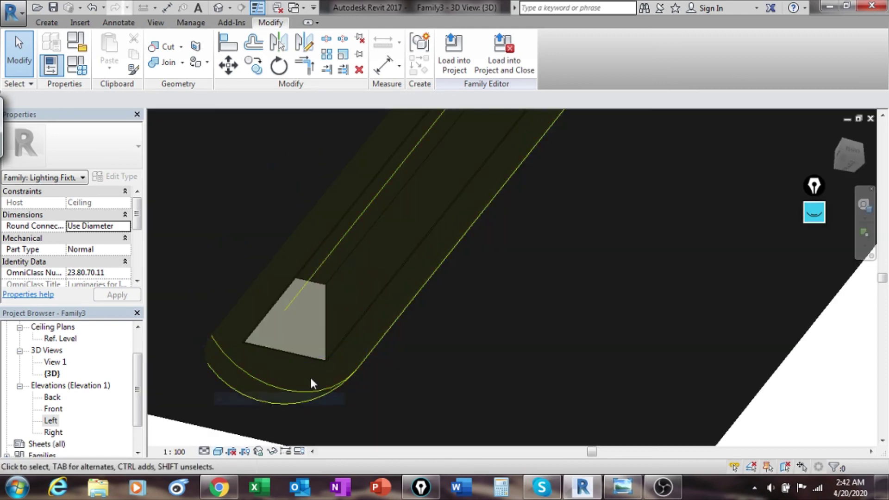
pyautogui.scroll(-5, 370, 316)
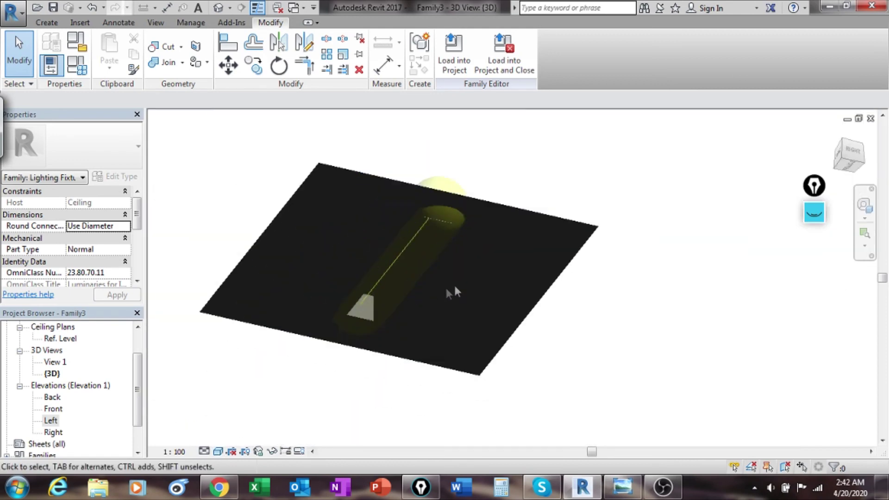
pyautogui.keyDown('shift'); pyautogui.moveTo(454, 284); pyautogui.dragTo(473, 259, button='middle'); pyautogui.keyUp('shift')
pyautogui.moveTo(477, 300)
pyautogui.keyDown('shift'); pyautogui.mouseDown(button='middle')
pyautogui.moveTo(462, 309)
pyautogui.moveTo(436, 371)
pyautogui.moveTo(460, 429)
pyautogui.moveTo(478, 435)
pyautogui.moveTo(448, 441)
pyautogui.mouseUp(button='middle'); pyautogui.keyUp('shift')
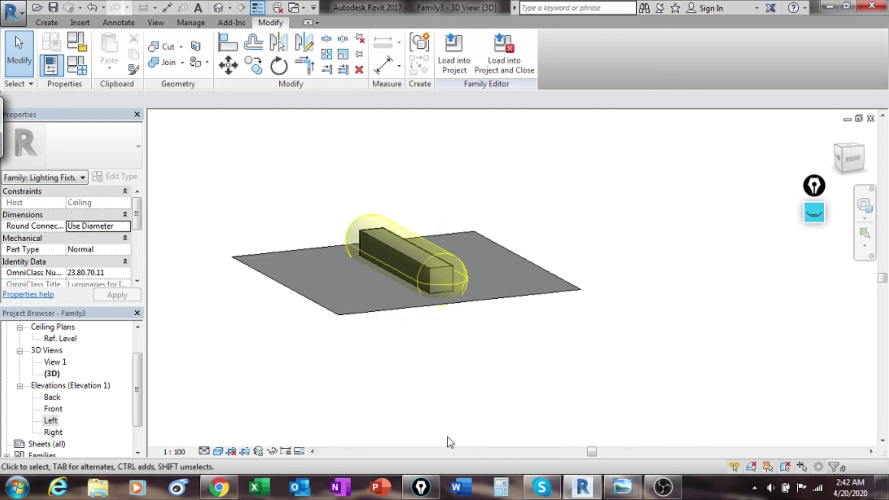
pyautogui.click(245, 451)
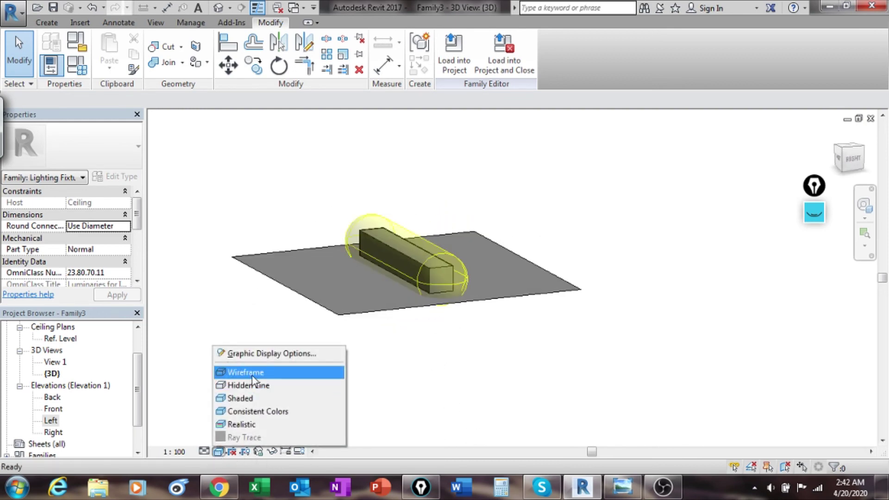
pyautogui.click(252, 370)
pyautogui.scroll(3, 435, 273)
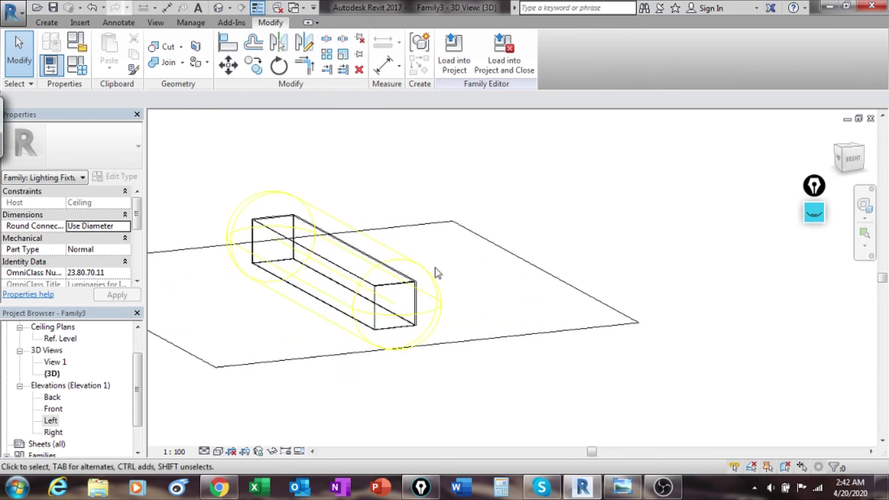
pyautogui.moveTo(453, 283); pyautogui.dragTo(564, 262, button='middle')
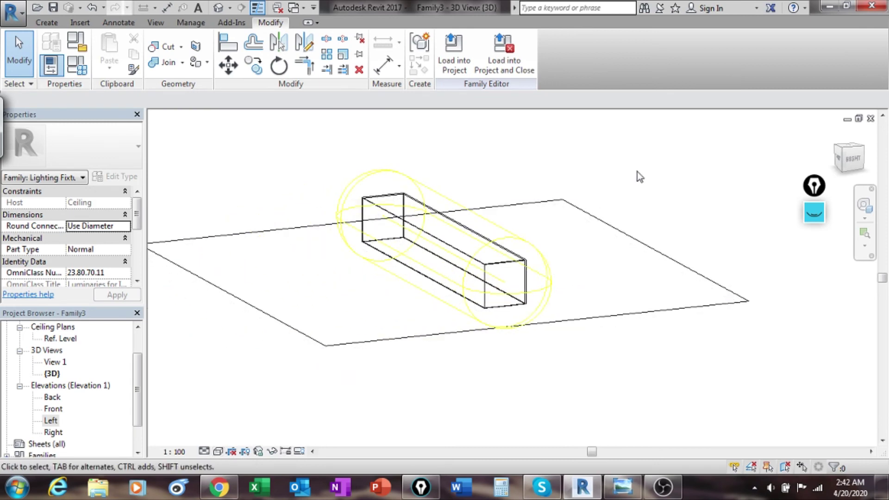
pyautogui.moveTo(514, 292); pyautogui.dragTo(537, 356, button='middle')
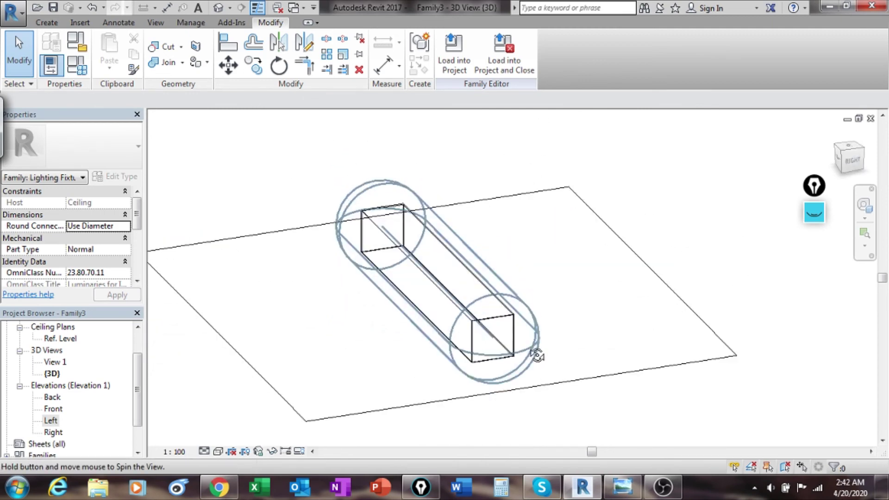
pyautogui.moveTo(482, 252); pyautogui.dragTo(528, 302, button='middle')
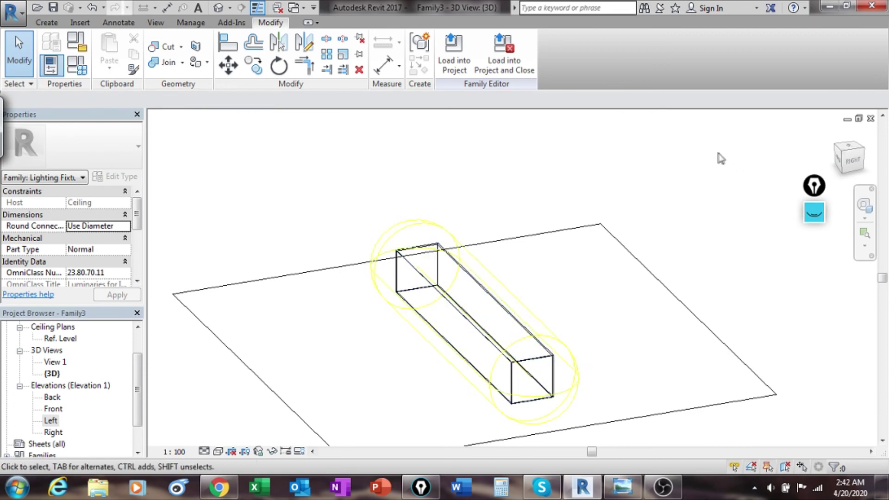
pyautogui.click(455, 43)
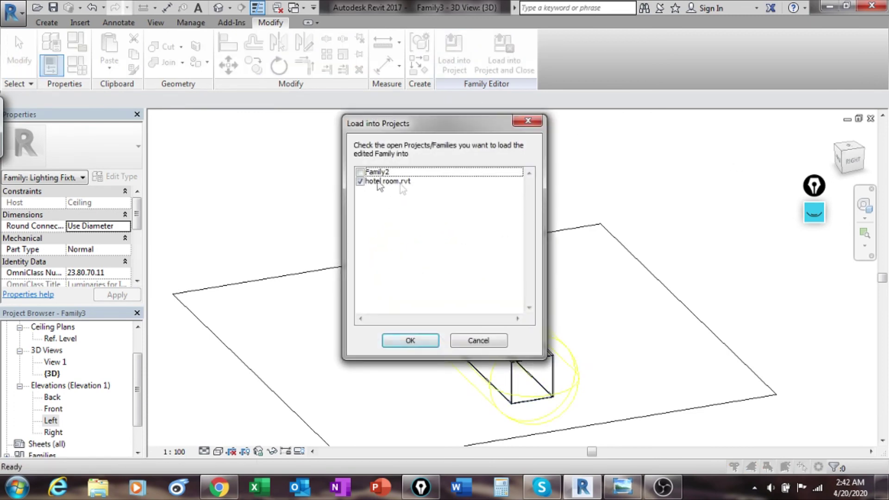
# Load Family3 into hotel room.rvt and place one fixture on the ceiling in the 3D view.
pyautogui.click(410, 341)
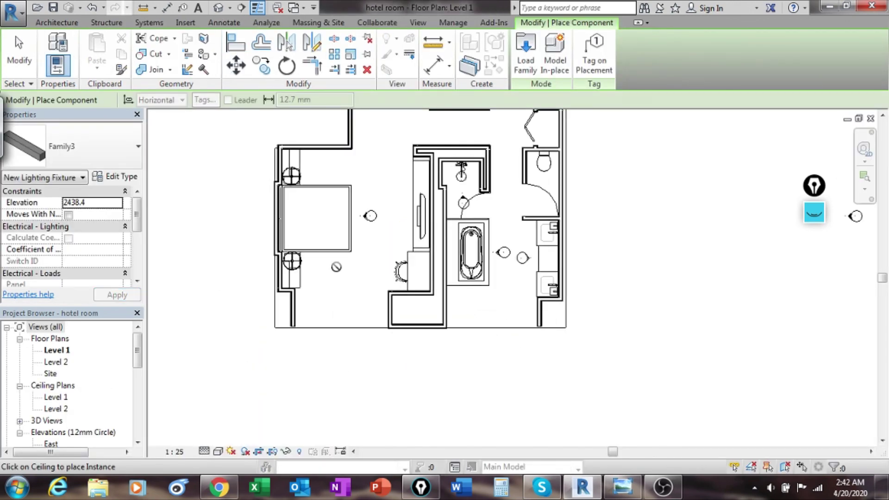
pyautogui.click(218, 7)
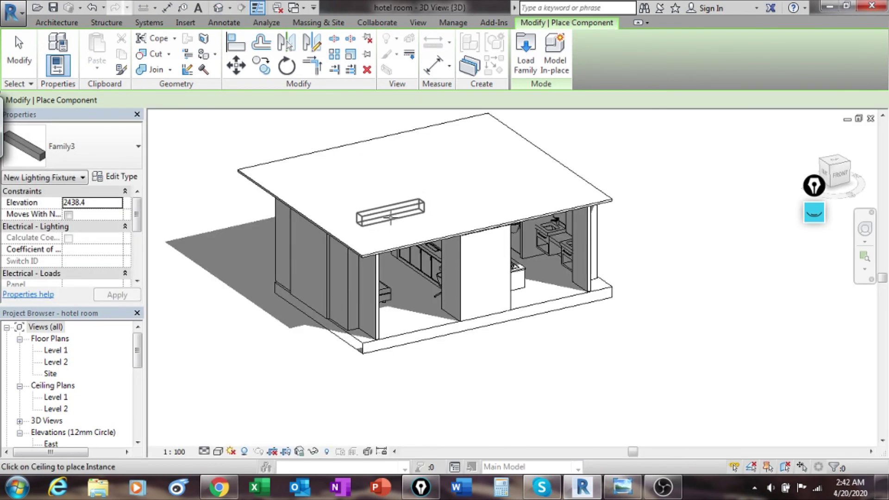
pyautogui.click(404, 212)
pyautogui.press('Escape')
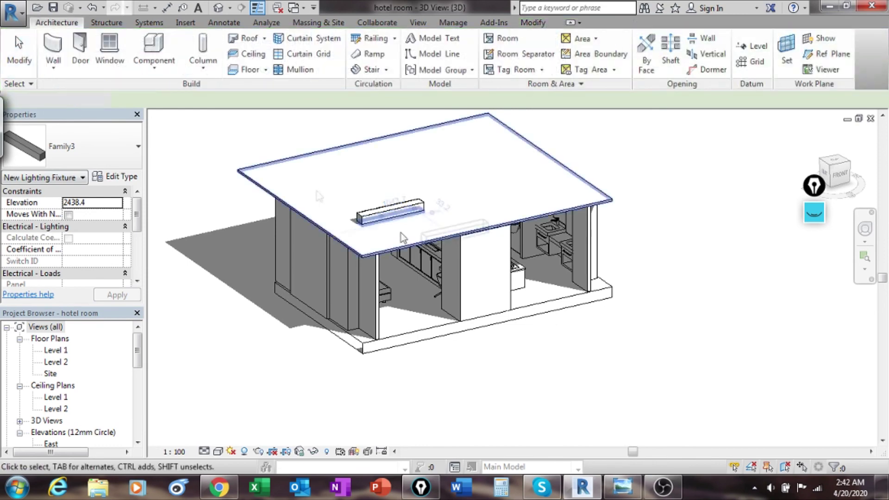
# Orbit and zoom around the hotel room to inspect the placed fixture.
pyautogui.keyDown('shift'); pyautogui.moveTo(449, 335); pyautogui.dragTo(273, 212, button='middle'); pyautogui.keyUp('shift')
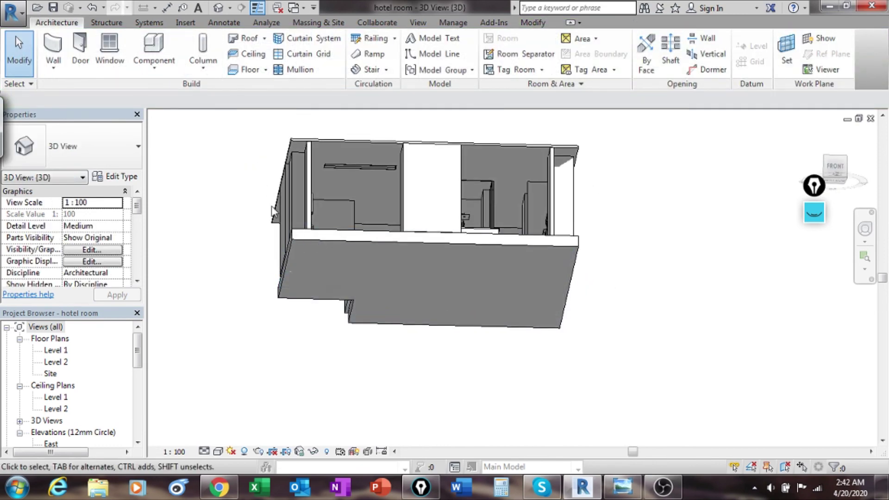
pyautogui.click(218, 8)
pyautogui.moveTo(139, 360); pyautogui.dragTo(159, 381)
pyautogui.moveTo(392, 196)
pyautogui.mouseDown(button='middle')
pyautogui.moveTo(379, 223)
pyautogui.moveTo(417, 283)
pyautogui.moveTo(490, 193)
pyautogui.moveTo(534, 193)
pyautogui.moveTo(490, 304)
pyautogui.mouseUp(button='middle')
pyautogui.scroll(6, 420, 285)
pyautogui.scroll(6, 479, 273)
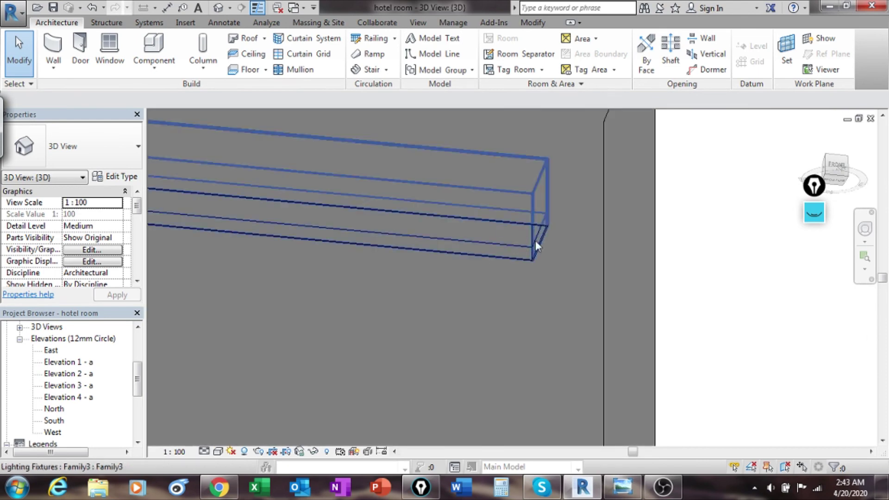
pyautogui.scroll(-6, 528, 327)
pyautogui.keyDown('shift'); pyautogui.moveTo(528, 328); pyautogui.dragTo(394, 269, button='middle'); pyautogui.keyUp('shift')
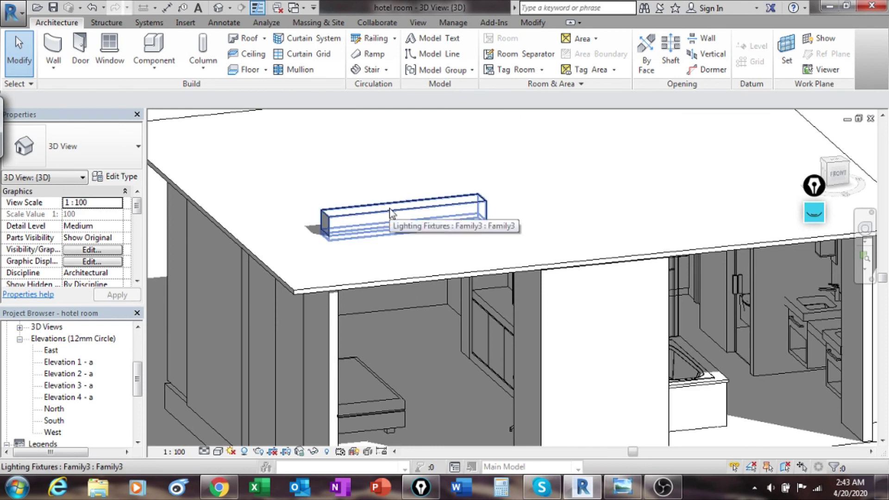
# Select the Family3 fixture on the ceiling and open its Type Properties via Edit Type.
pyautogui.click(391, 213)
pyautogui.moveTo(520, 258); pyautogui.dragTo(632, 266, button='middle')
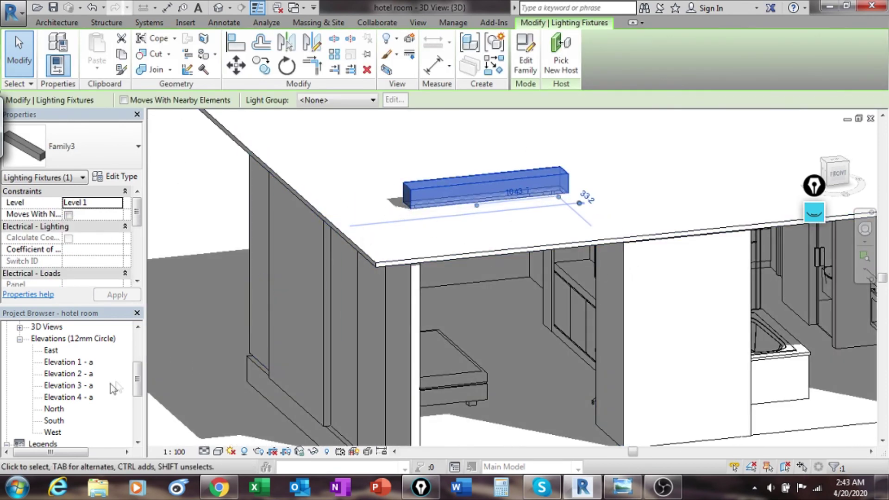
pyautogui.moveTo(243, 247); pyautogui.dragTo(308, 242, button='middle')
pyautogui.click(115, 176)
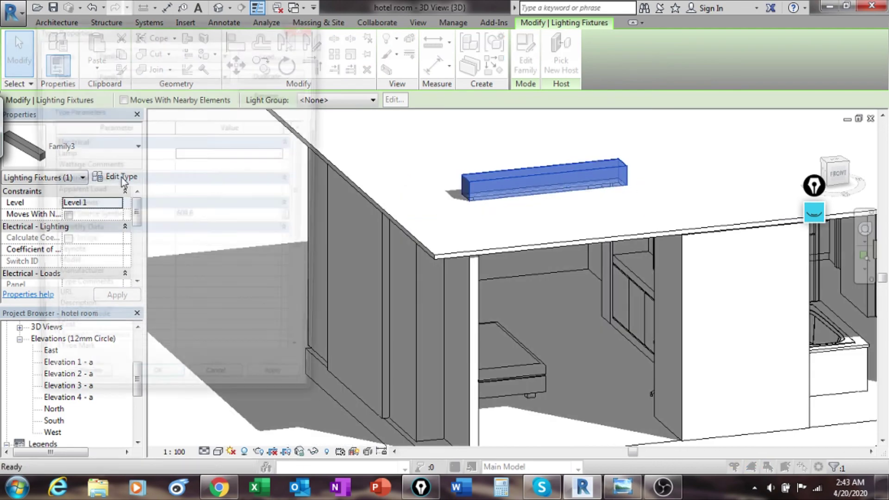
# Set Photometrics Emit from Line Length to 1000, apply it, and close Type Properties.
pyautogui.moveTo(305, 241); pyautogui.dragTo(305, 340)
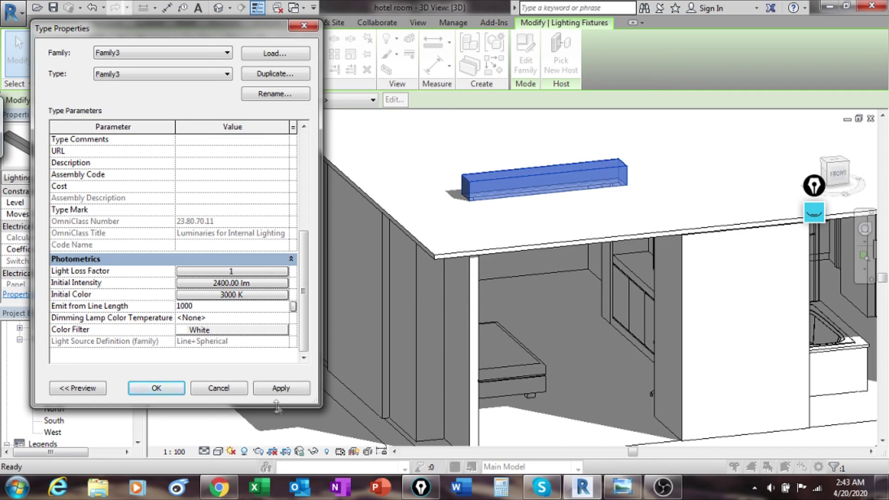
pyautogui.click(279, 389)
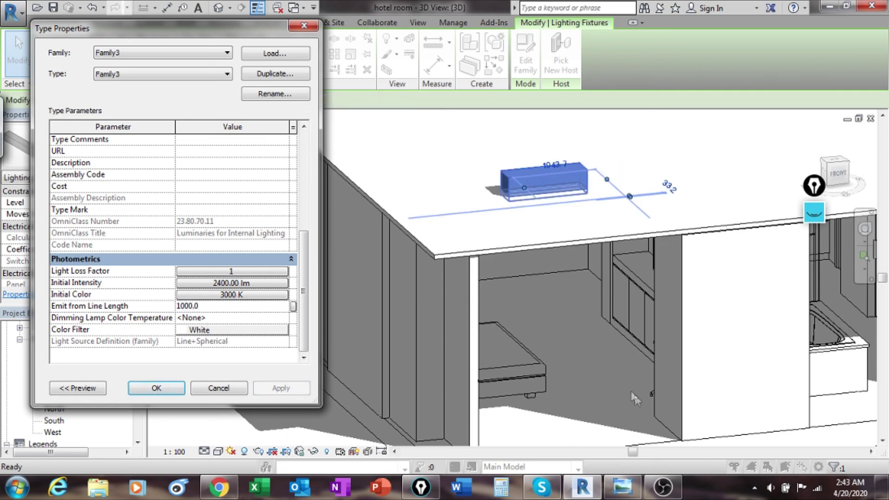
pyautogui.click(156, 388)
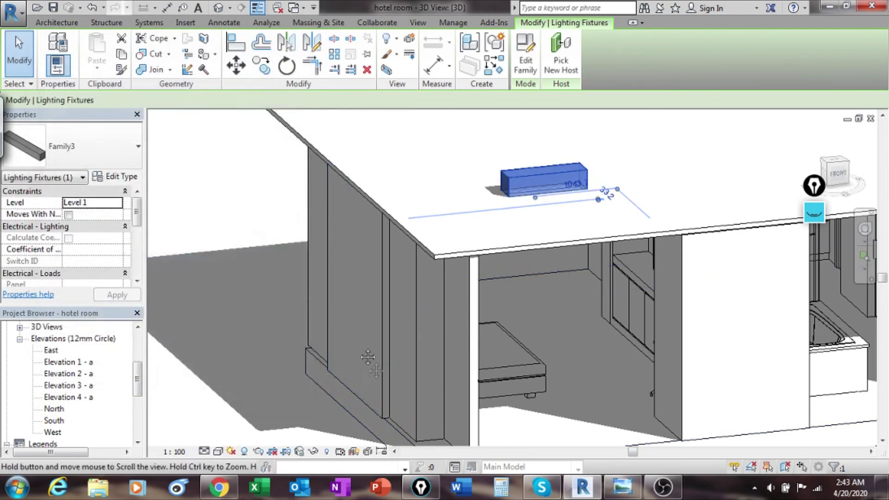
# Clear the fixture selection and orbit to look down on the shortened ceiling fixture.
pyautogui.moveTo(623, 476); pyautogui.dragTo(554, 407, button='middle')
pyautogui.press('Escape')
pyautogui.moveTo(487, 149); pyautogui.dragTo(421, 202, button='middle')
pyautogui.scroll(5, 482, 172)
pyautogui.scroll(-5, 580, 288)
pyautogui.keyDown('shift'); pyautogui.moveTo(572, 260); pyautogui.dragTo(543, 284, button='middle'); pyautogui.keyUp('shift')
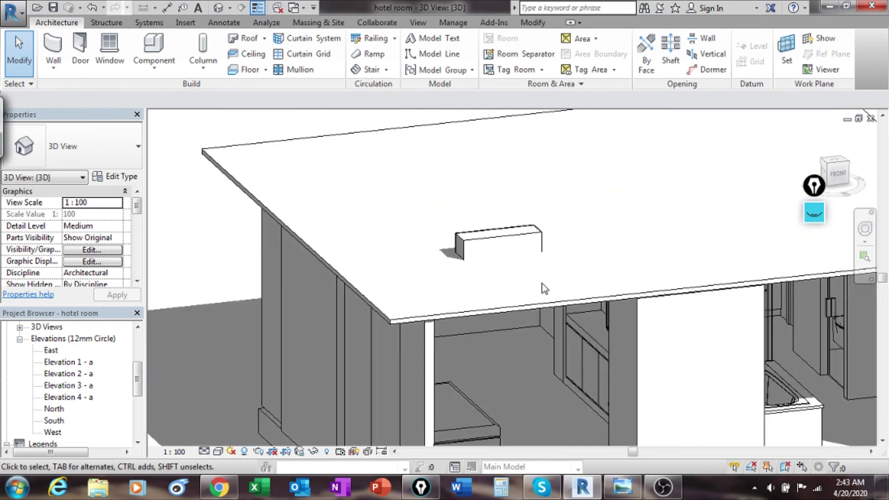
pyautogui.scroll(-3, 544, 284)
# Review the room from front, top-down and low angles, then switch to OBS Studio.
pyautogui.keyDown('shift'); pyautogui.moveTo(447, 444); pyautogui.dragTo(585, 437, button='middle'); pyautogui.keyUp('shift')
pyautogui.keyDown('shift'); pyautogui.moveTo(204, 220); pyautogui.dragTo(482, 187, button='middle'); pyautogui.keyUp('shift')
pyautogui.scroll(3, 576, 176)
pyautogui.scroll(2, 565, 199)
pyautogui.keyDown('shift'); pyautogui.moveTo(552, 222); pyautogui.dragTo(489, 235, button='middle'); pyautogui.keyUp('shift')
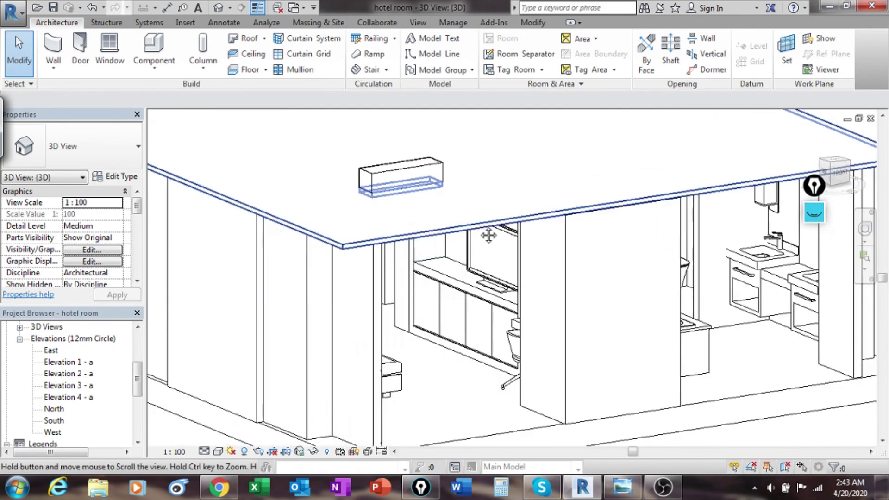
pyautogui.scroll(-5, 488, 236)
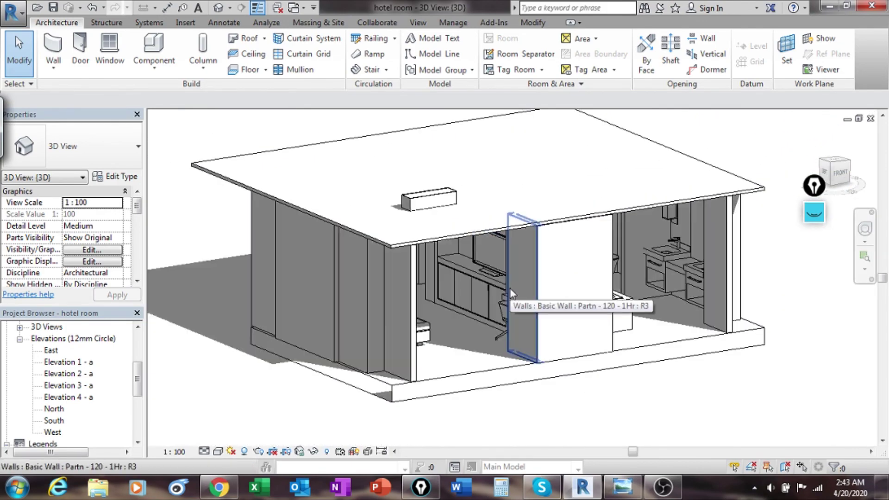
pyautogui.keyDown('shift'); pyautogui.moveTo(510, 267); pyautogui.dragTo(505, 273, button='middle'); pyautogui.keyUp('shift')
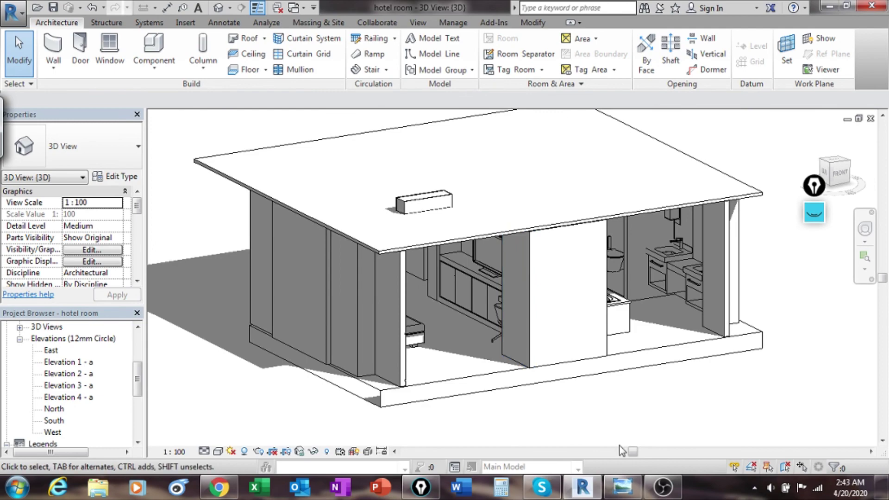
pyautogui.click(656, 495)
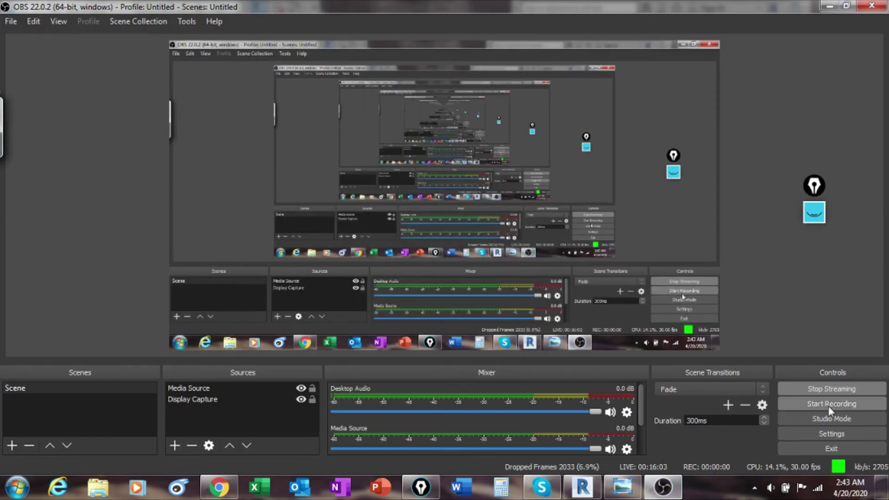